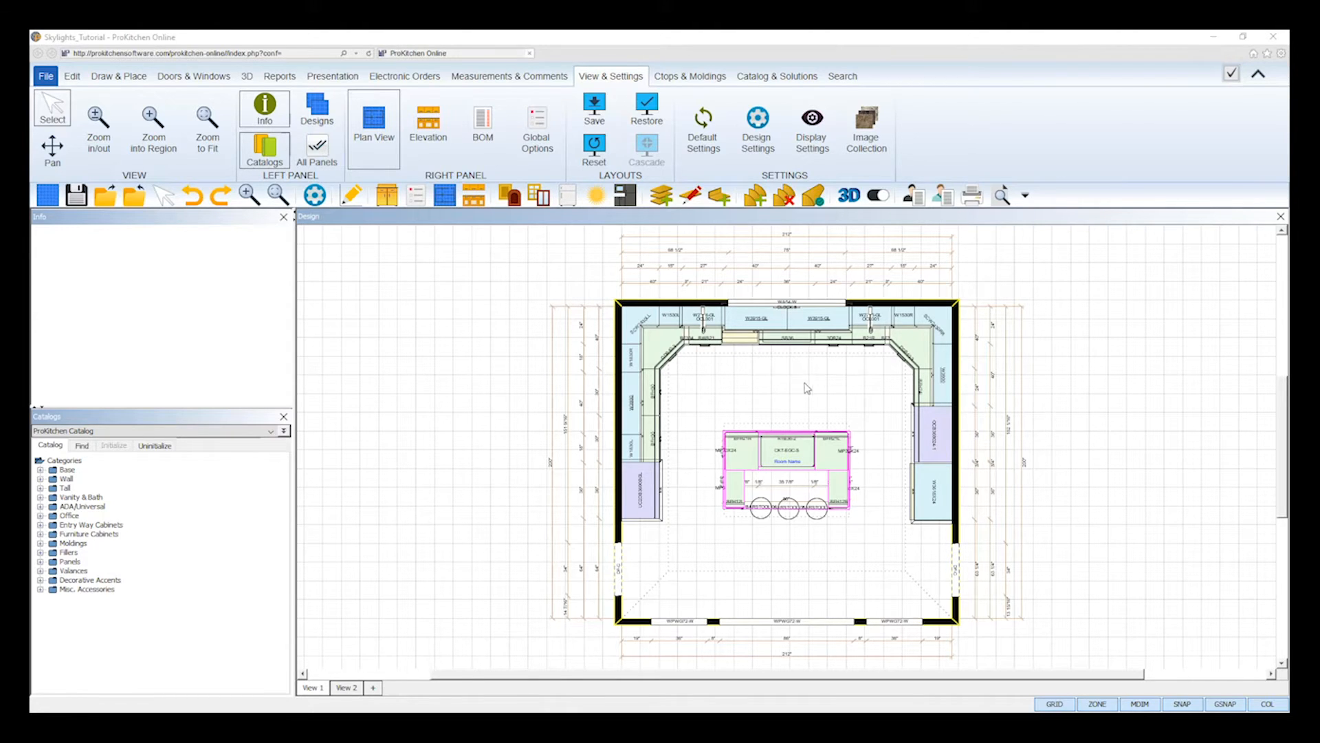
{"action": "left_click", "coordinate": [892, 313]}
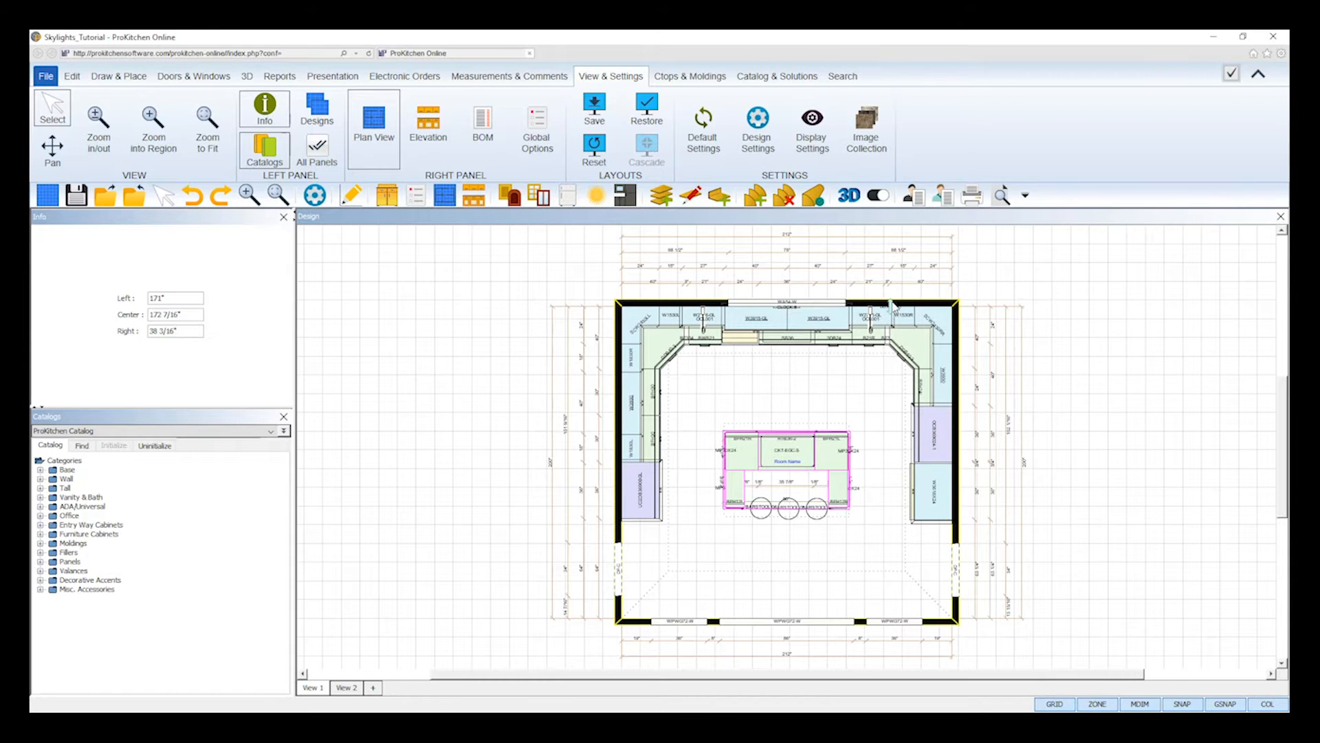
{"action": "left_click", "coordinate": [849, 303]}
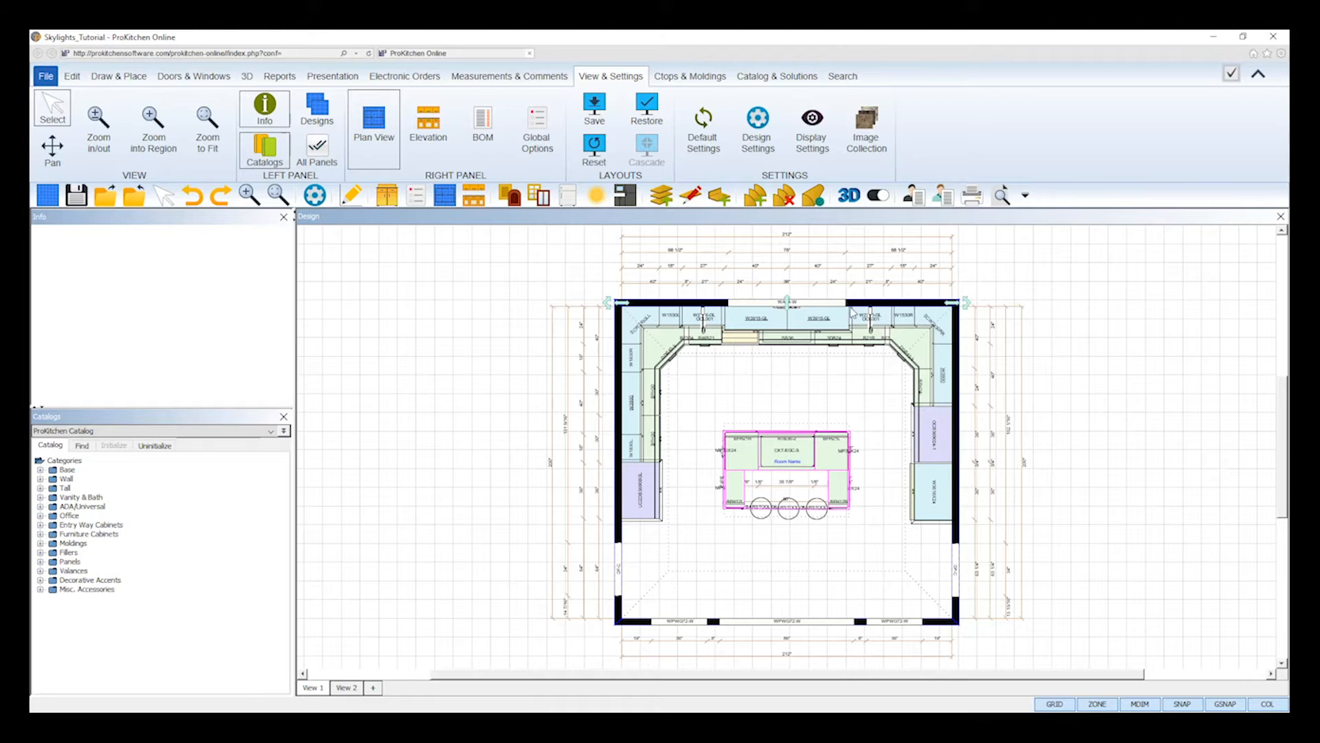
{"action": "left_click", "coordinate": [622, 389]}
{"action": "left_click", "coordinate": [957, 383]}
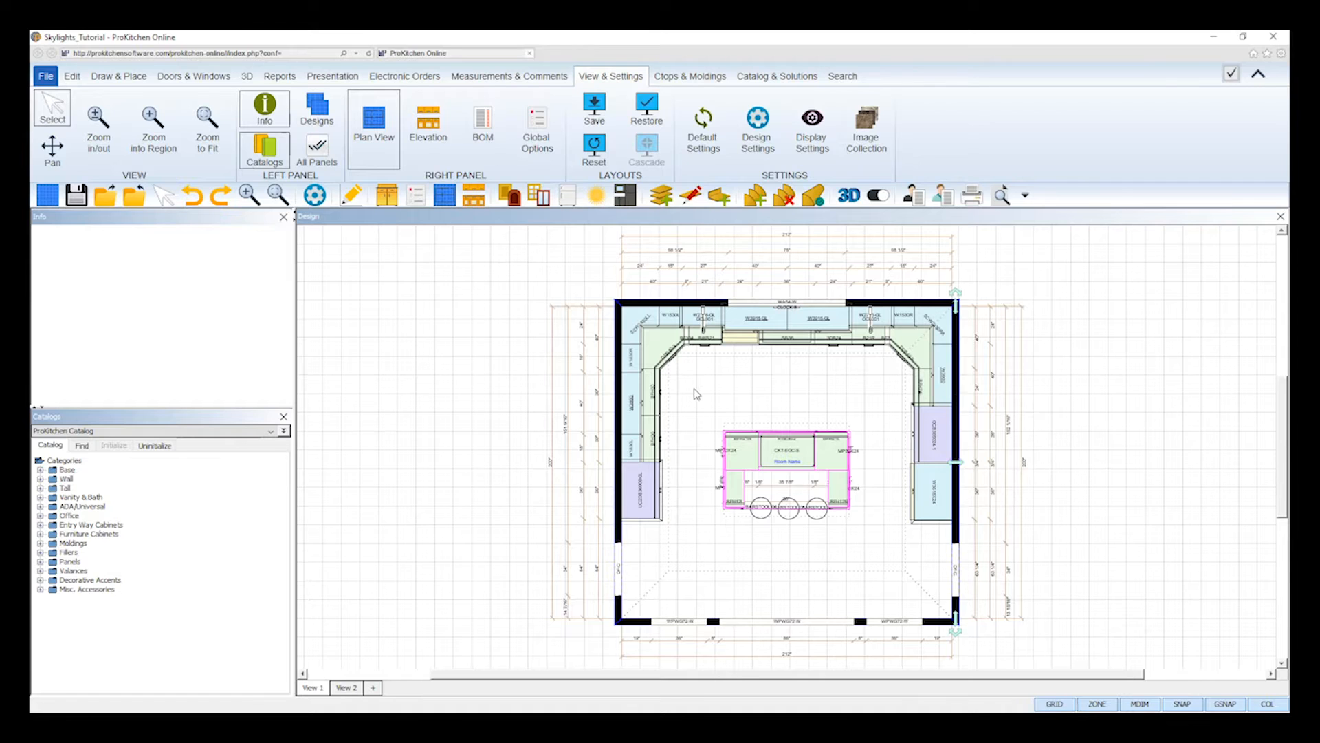
{"action": "left_click", "coordinate": [612, 342]}
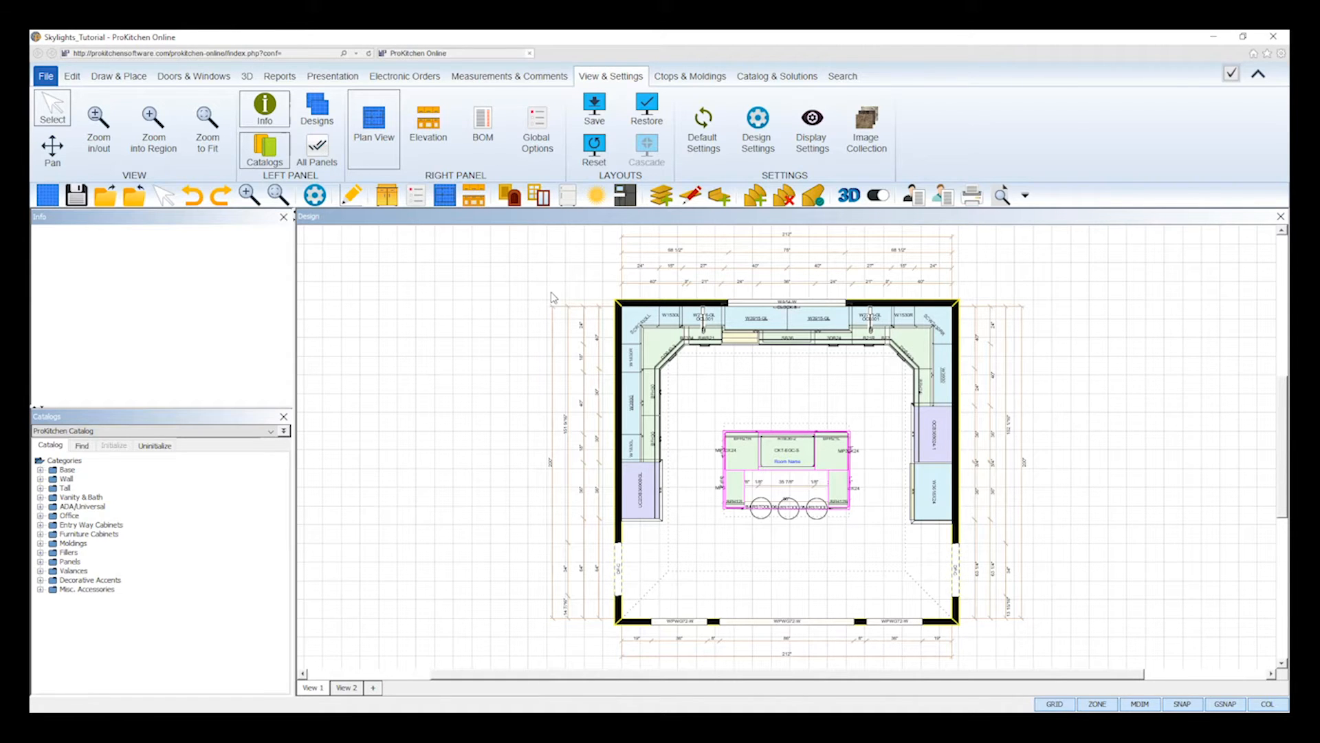
- Show the elevation view alongside the plan and open the Skylight Windows category in the window catalog
{"action": "left_click", "coordinate": [441, 153]}
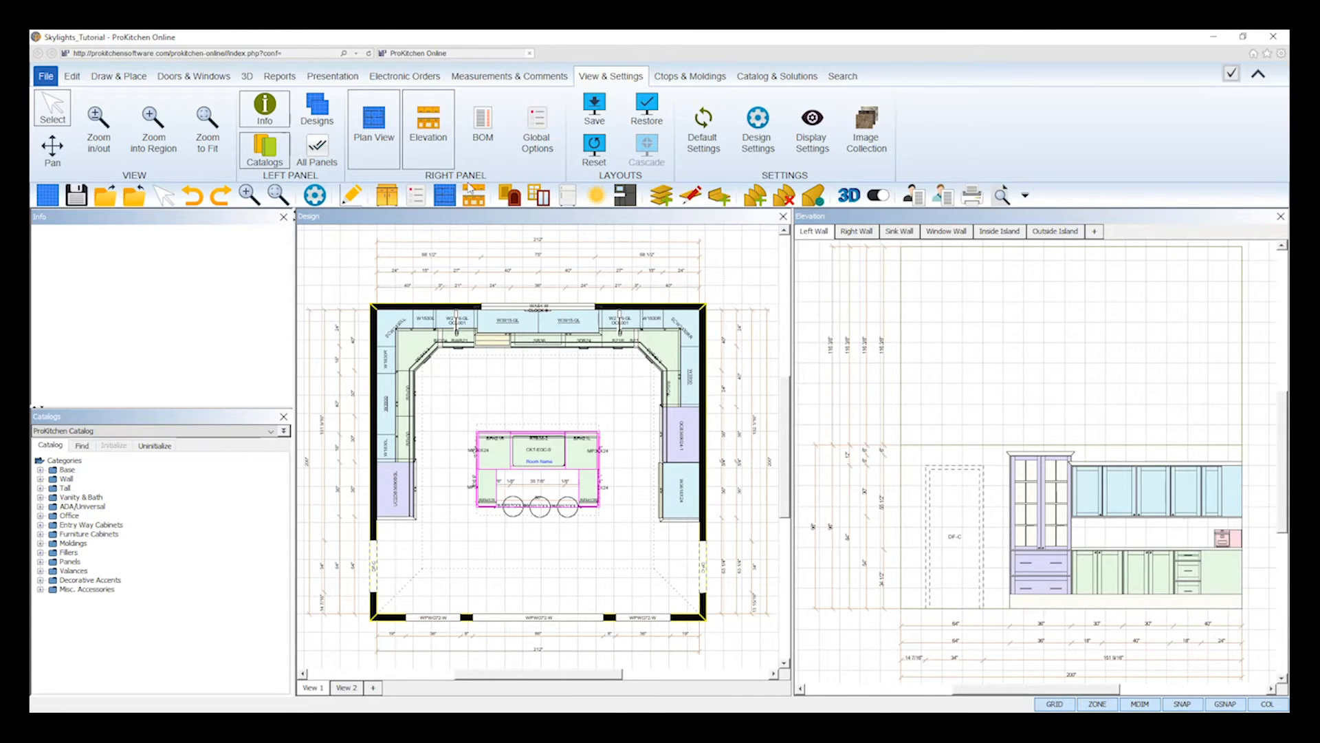
{"action": "left_click", "coordinate": [213, 79]}
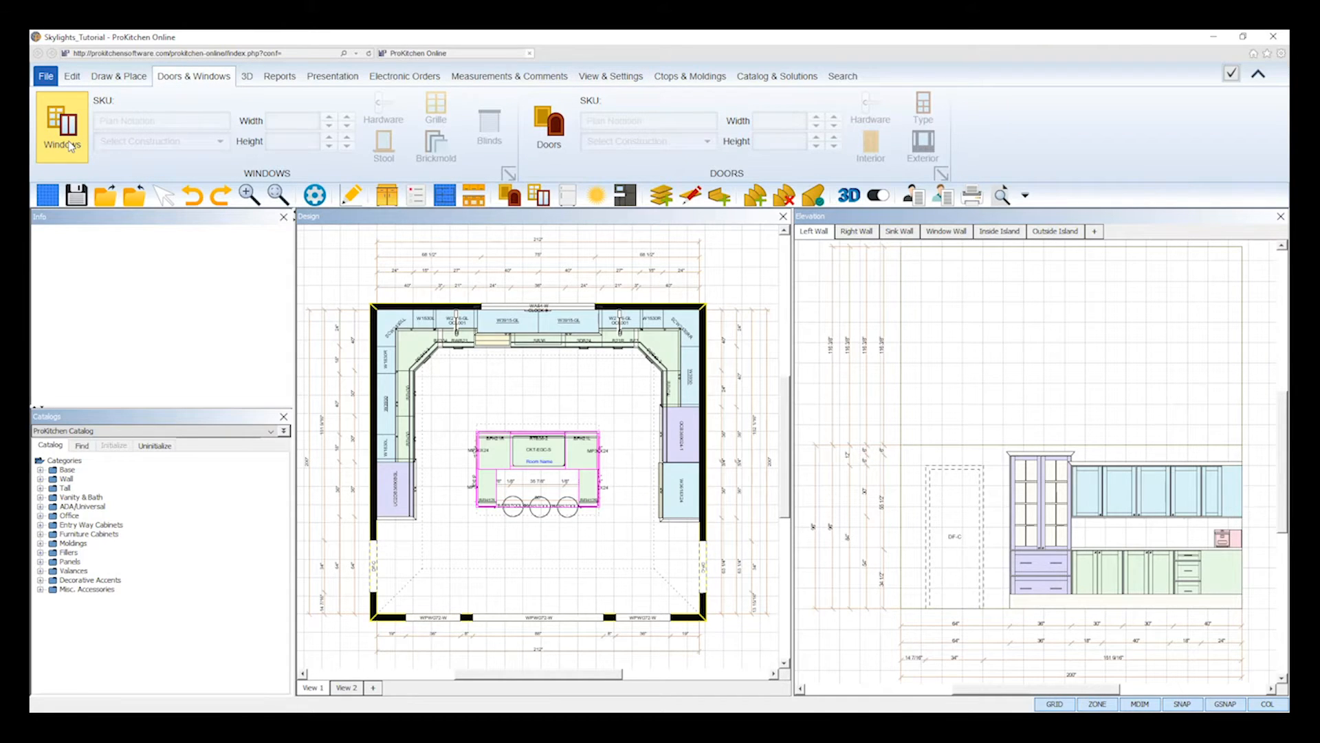
{"action": "left_click", "coordinate": [542, 199]}
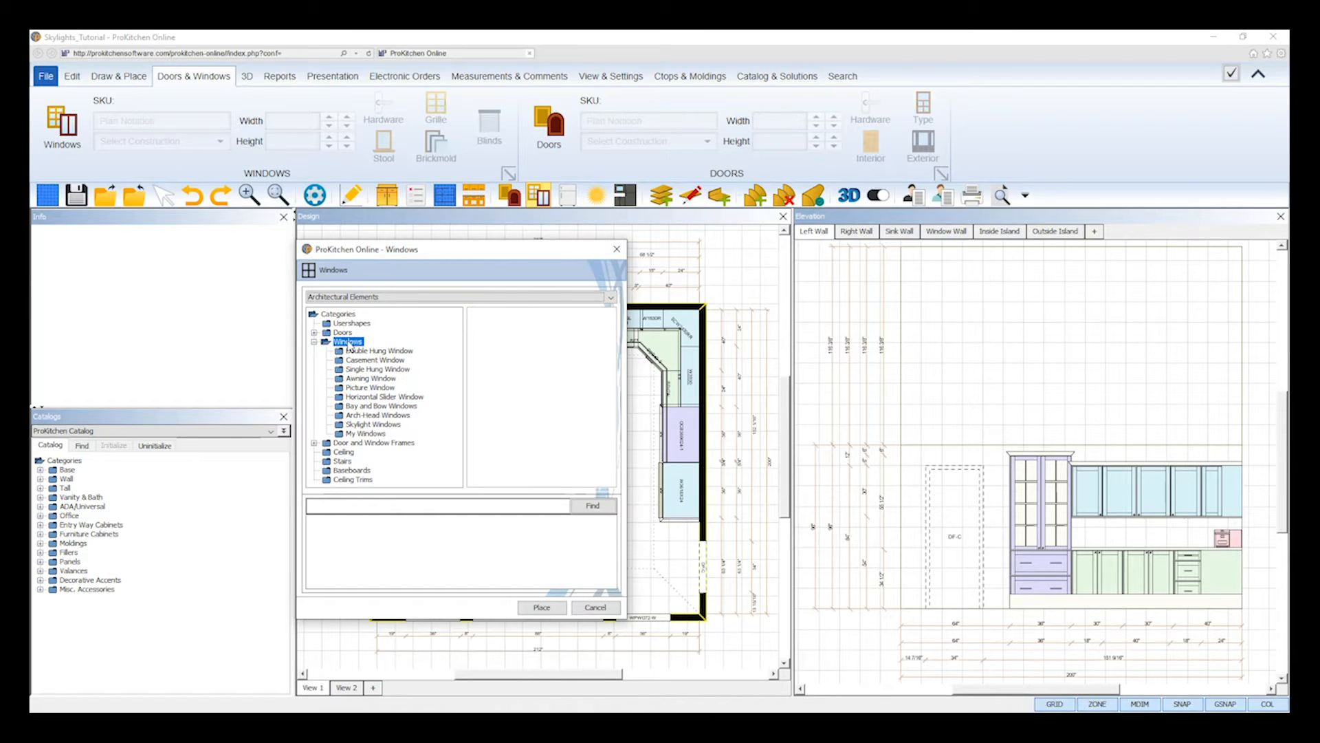
{"action": "left_click", "coordinate": [367, 425]}
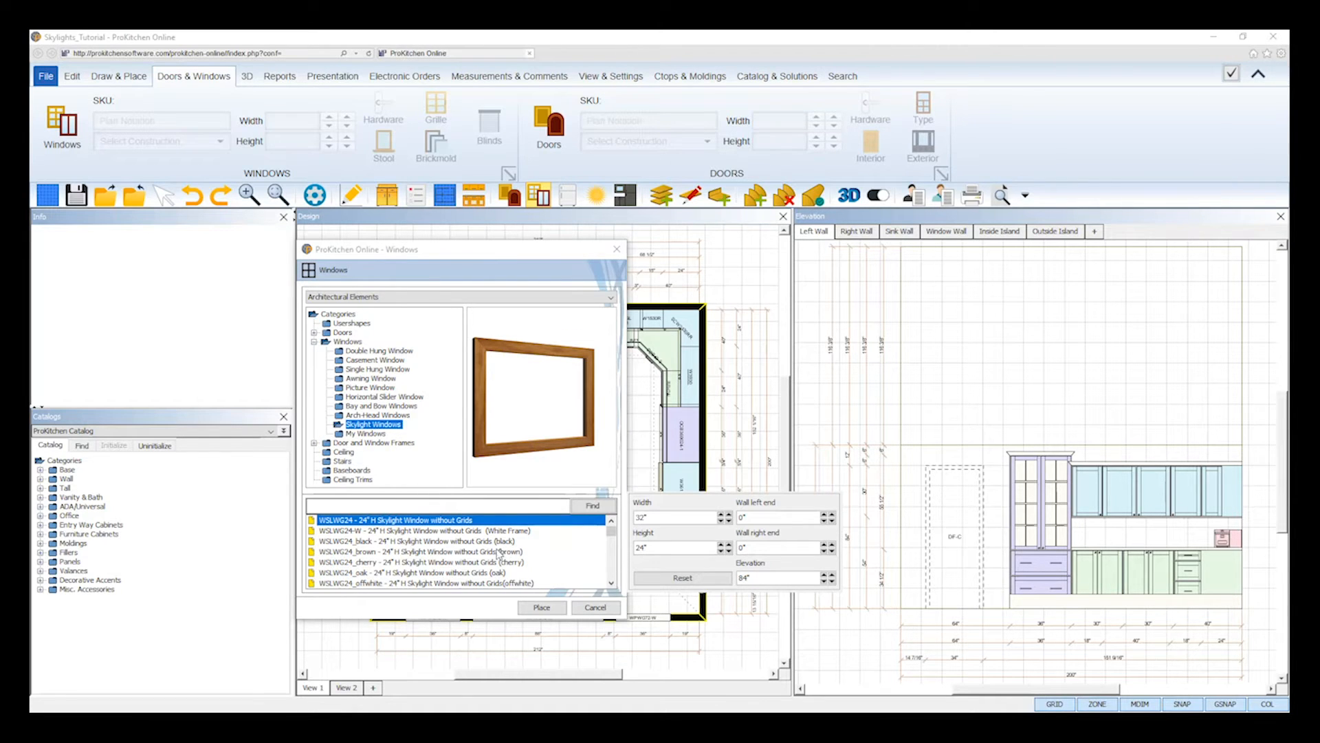
- Browse the skylight sizes and finishes and choose WSLWG48-W, the 48" H skylight without grids in a white frame
{"action": "left_click_drag", "start_coordinate": [611, 540], "coordinate": [613, 555]}
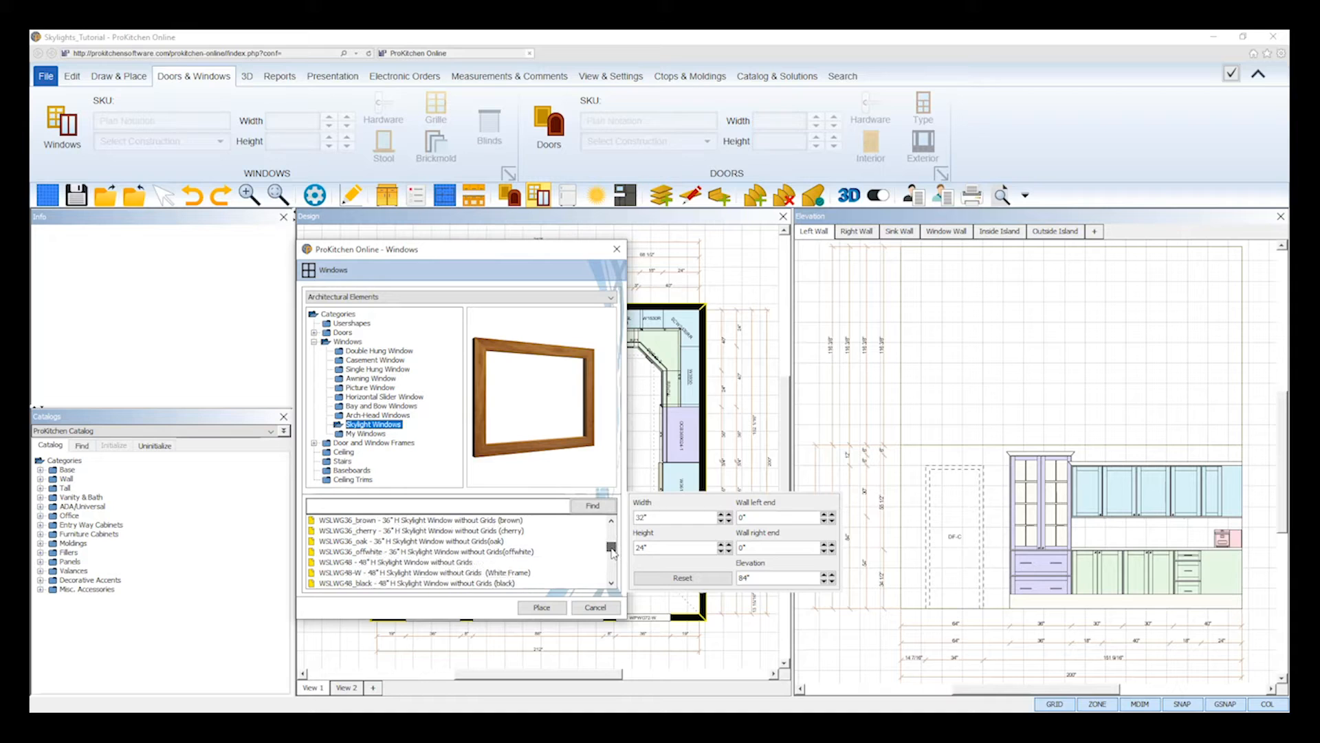
{"action": "left_click", "coordinate": [517, 573]}
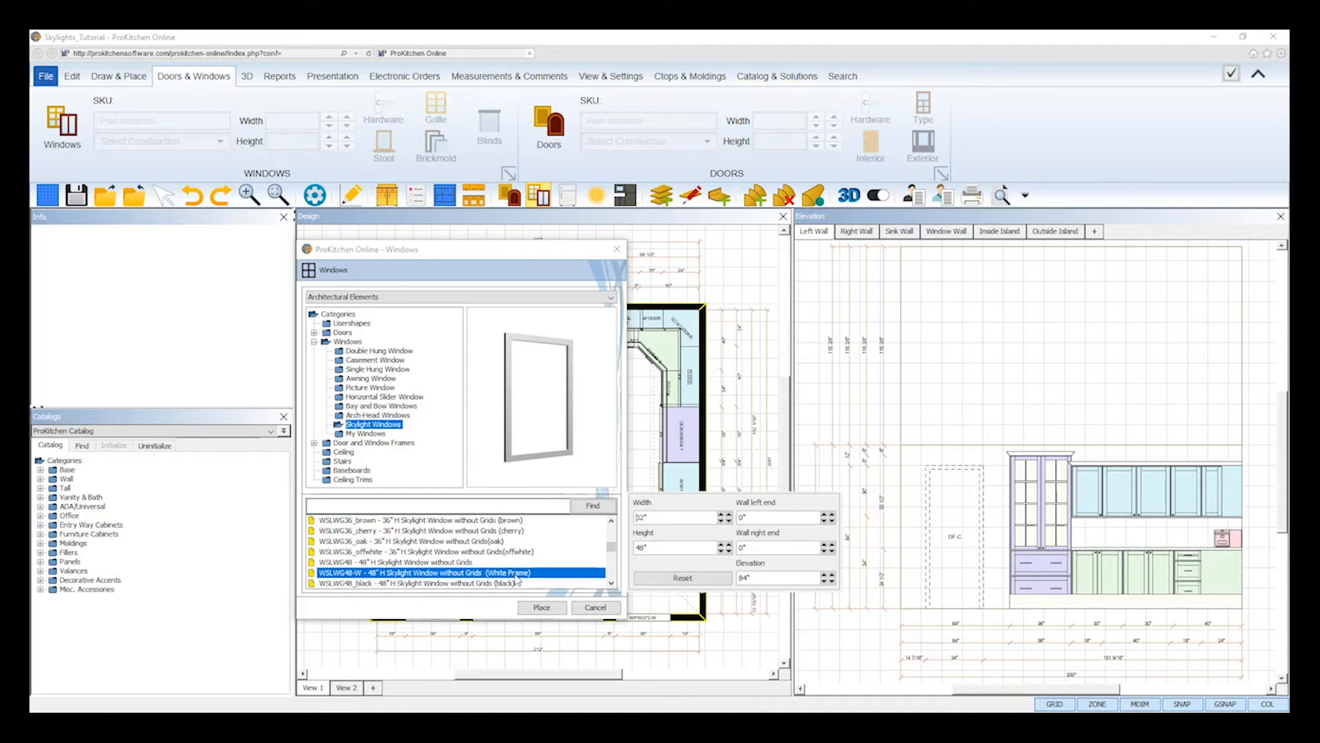
{"action": "left_click", "coordinate": [474, 562]}
{"action": "left_click", "coordinate": [475, 553]}
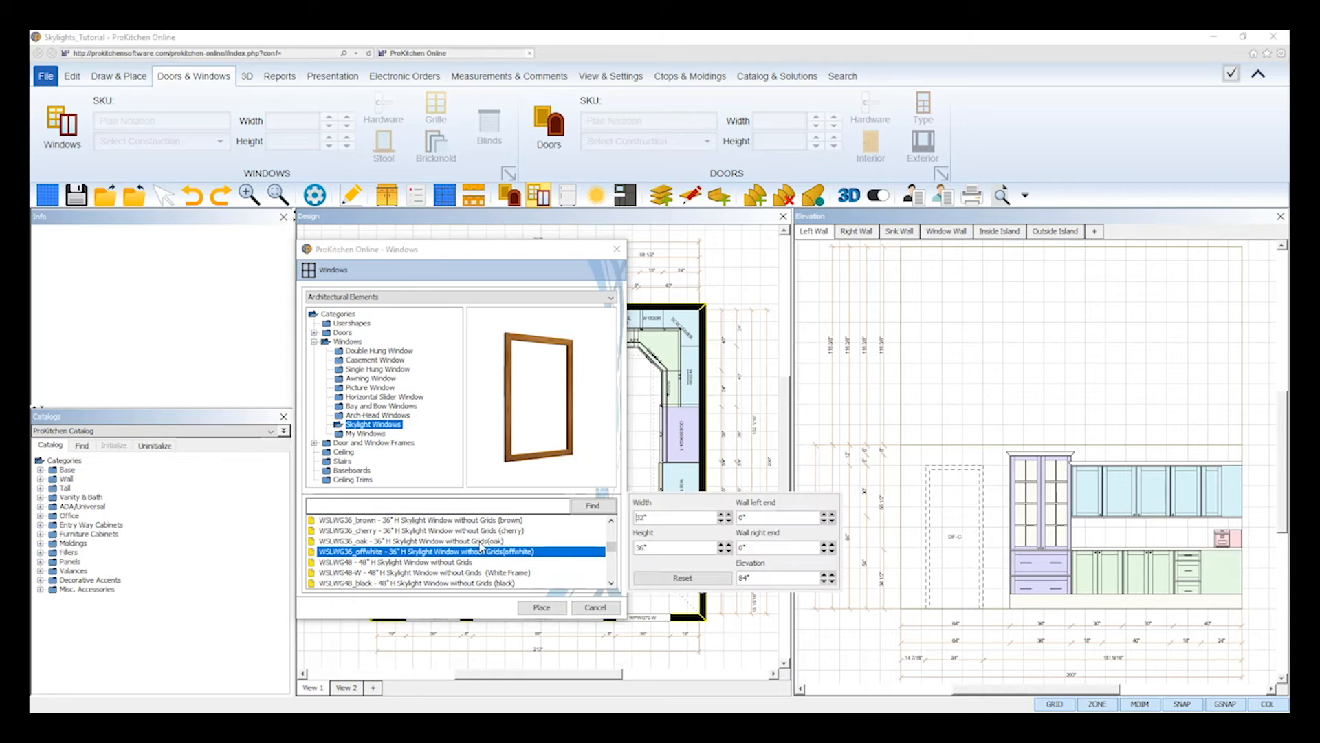
{"action": "left_click", "coordinate": [481, 542]}
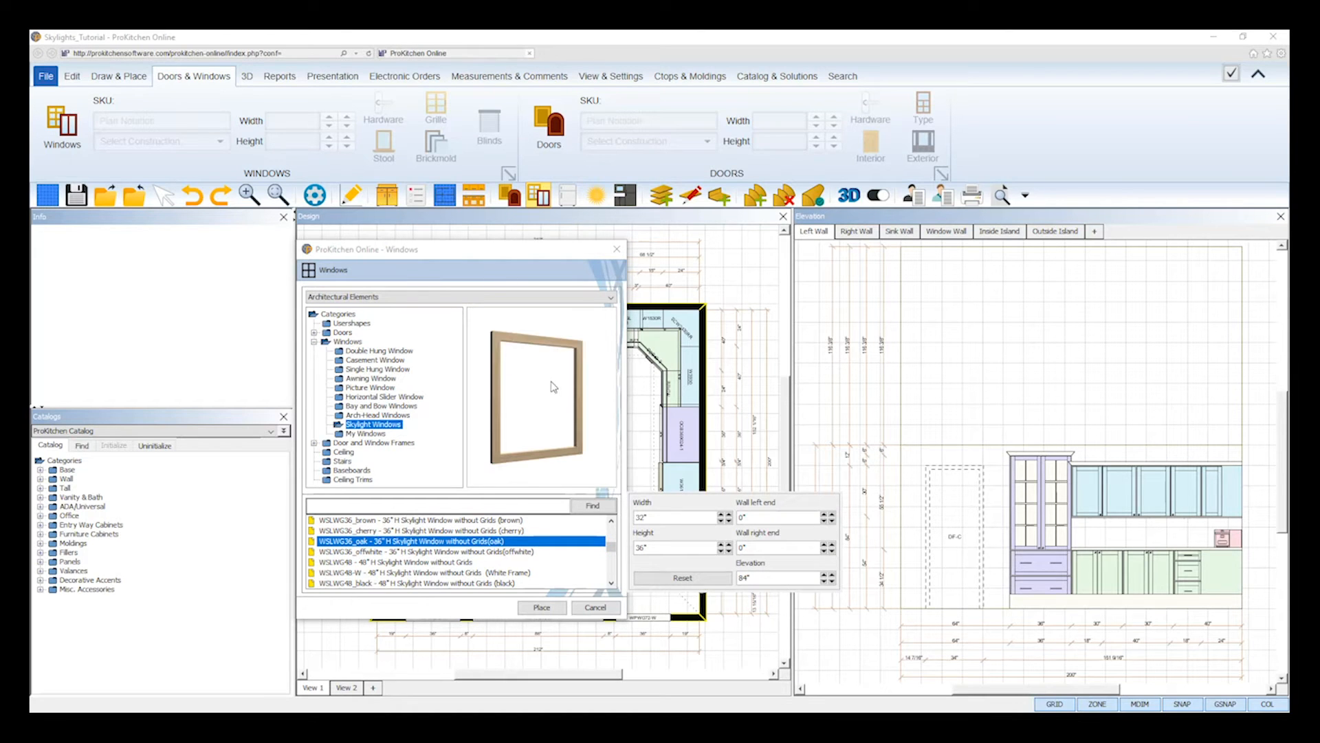
{"action": "left_click", "coordinate": [510, 573]}
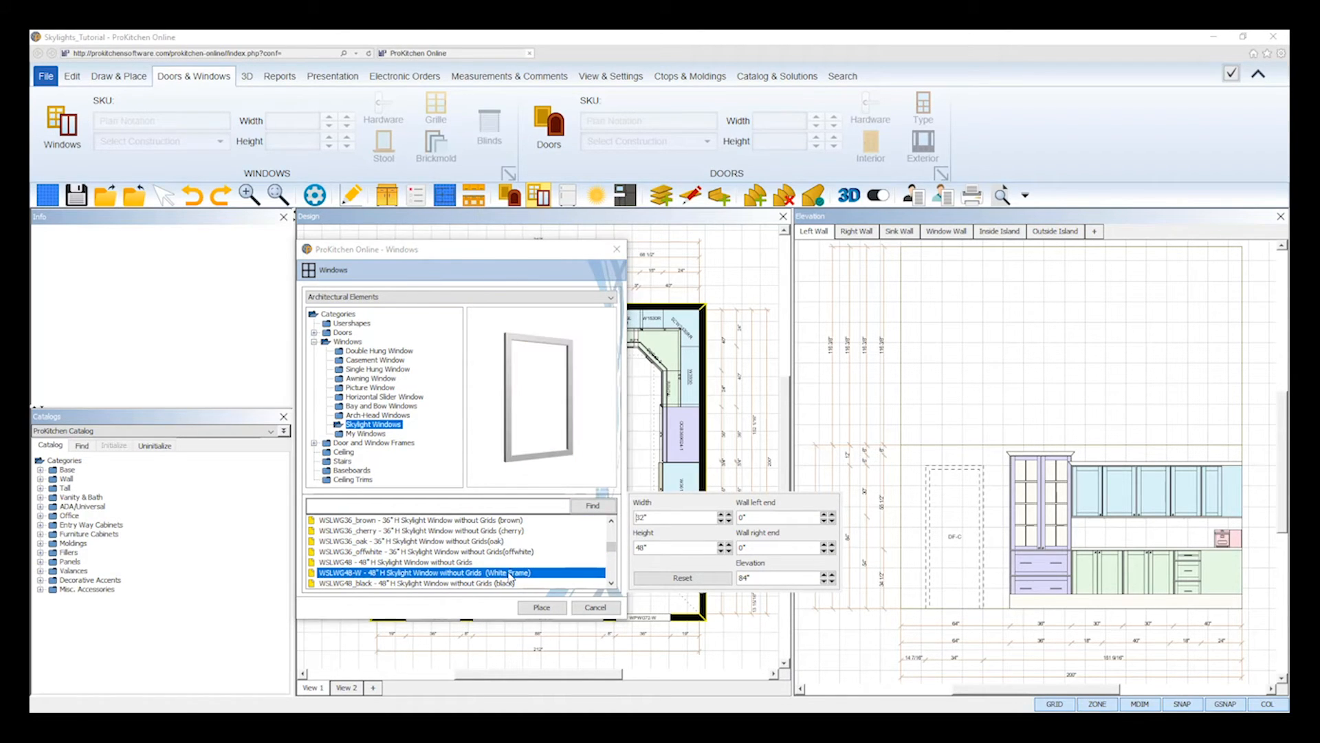
- Place the skylight on the left wall at 180" elevation and 24" from the wall's left end
{"action": "left_click", "coordinate": [349, 505]}
{"action": "double_click", "coordinate": [754, 577]}
{"action": "type", "text": "18"}
{"action": "left_click_drag", "start_coordinate": [762, 579], "coordinate": [733, 577]}
{"action": "left_click", "coordinate": [757, 517]}
{"action": "left_click_drag", "start_coordinate": [751, 518], "coordinate": [737, 518]}
{"action": "type", "text": "24"}
{"action": "key", "text": "Return"}
{"action": "left_click", "coordinate": [542, 607]}
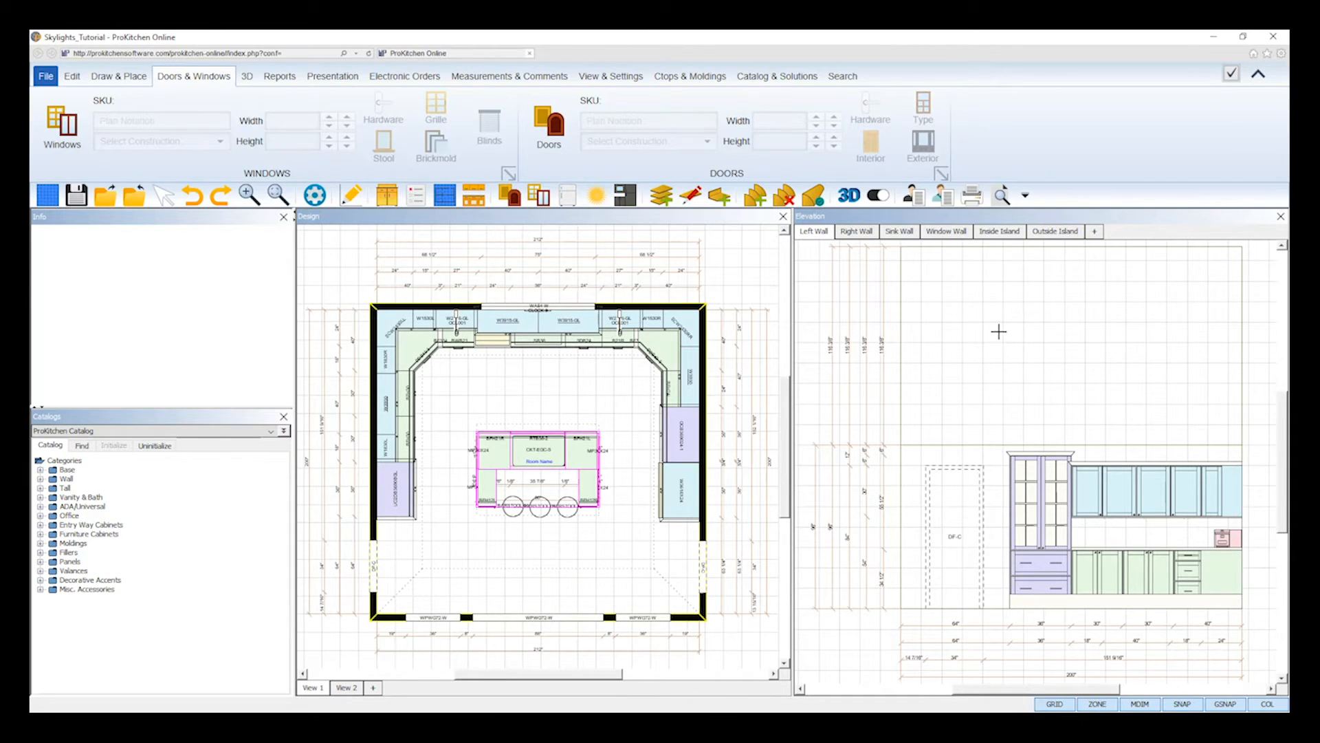
{"action": "left_click", "coordinate": [1186, 347]}
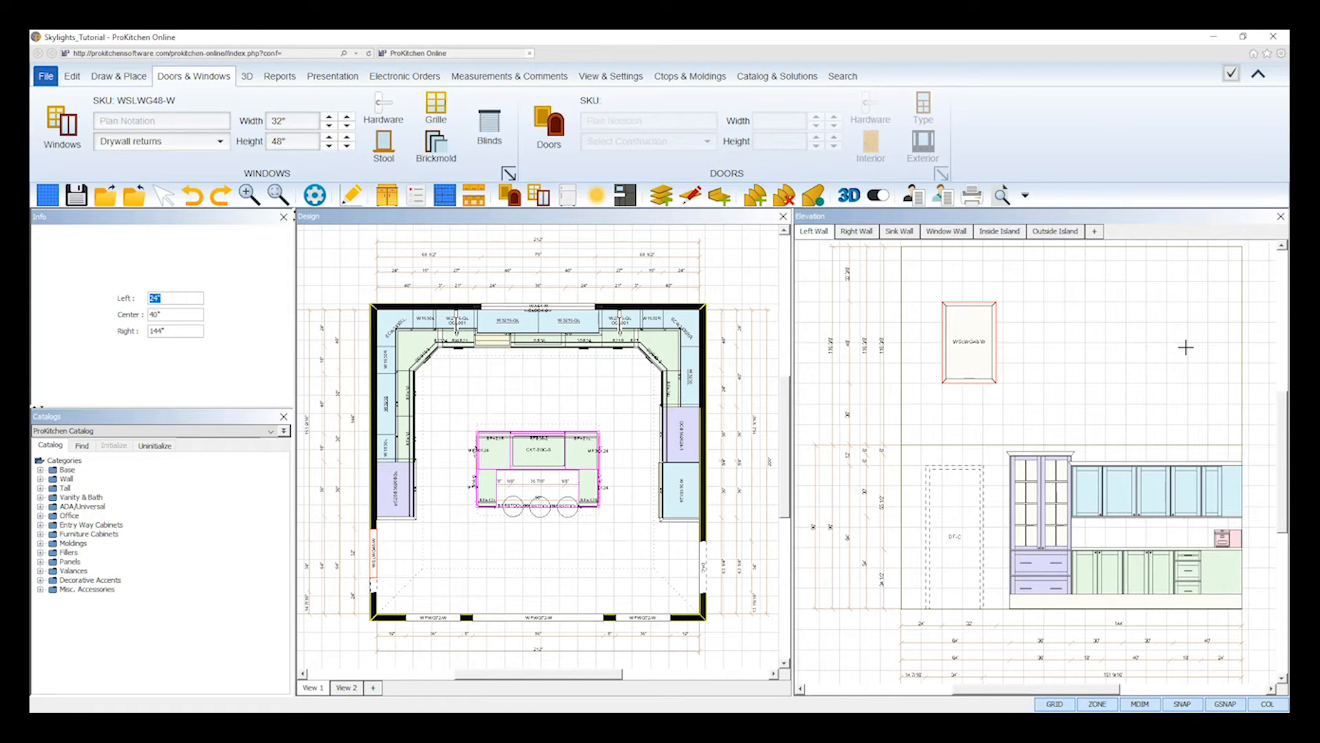
{"action": "right_click", "coordinate": [1185, 347]}
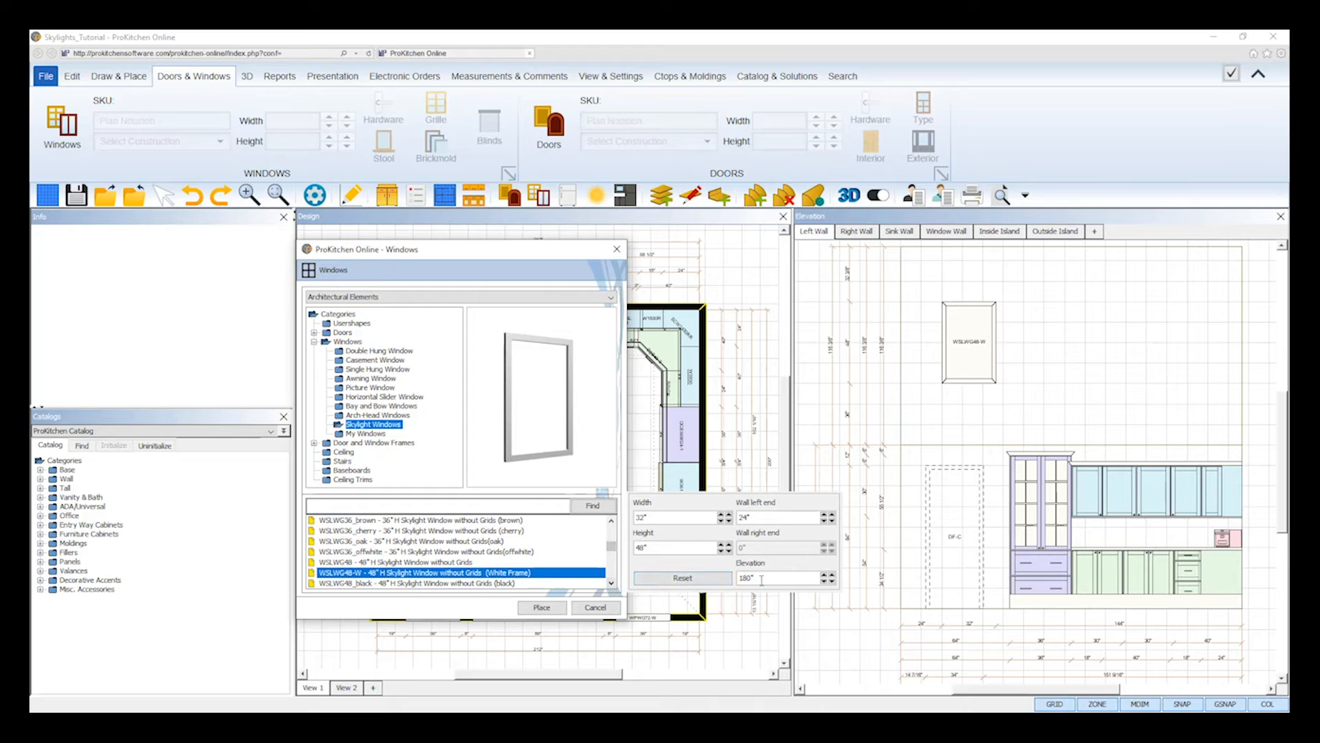
- Set the wall left end distance to 0" and place a second skylight freely near the middle of the left wall at 180" elevation
{"action": "double_click", "coordinate": [758, 517]}
{"action": "type", "text": "0"}
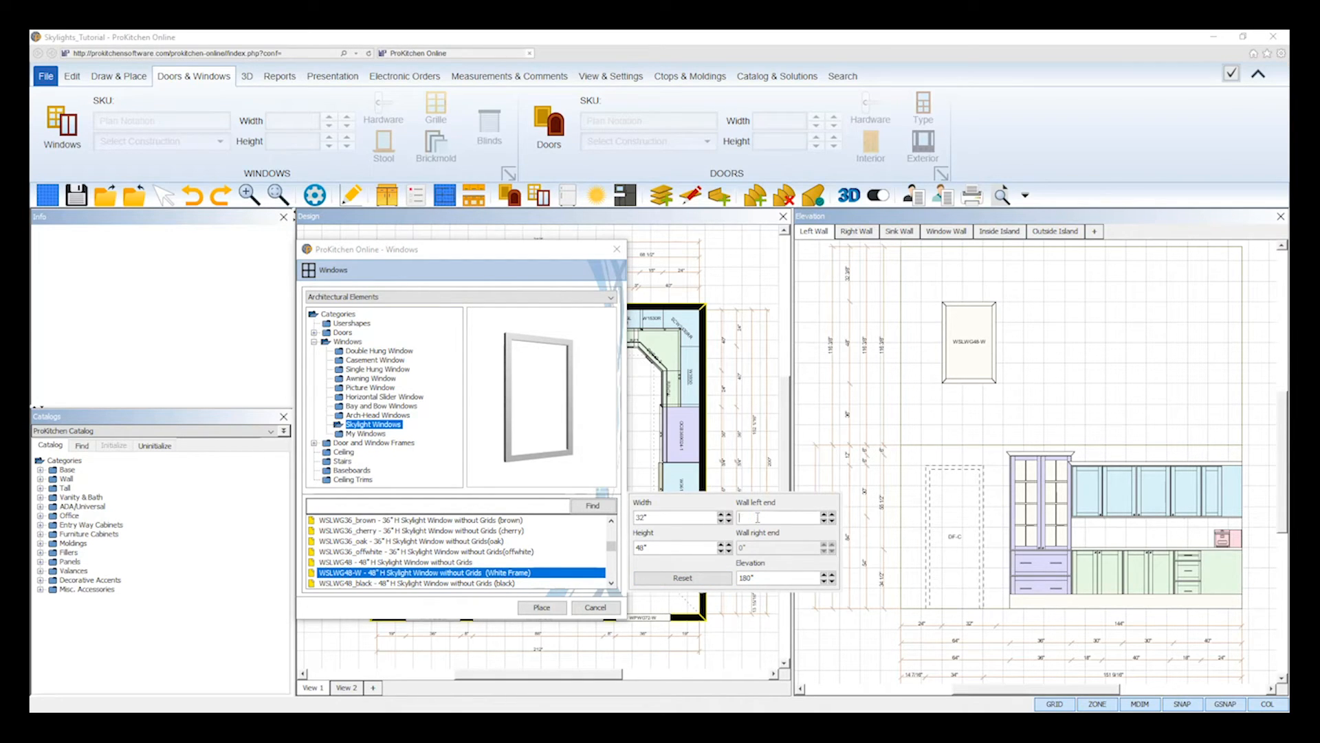
{"action": "double_click", "coordinate": [779, 578]}
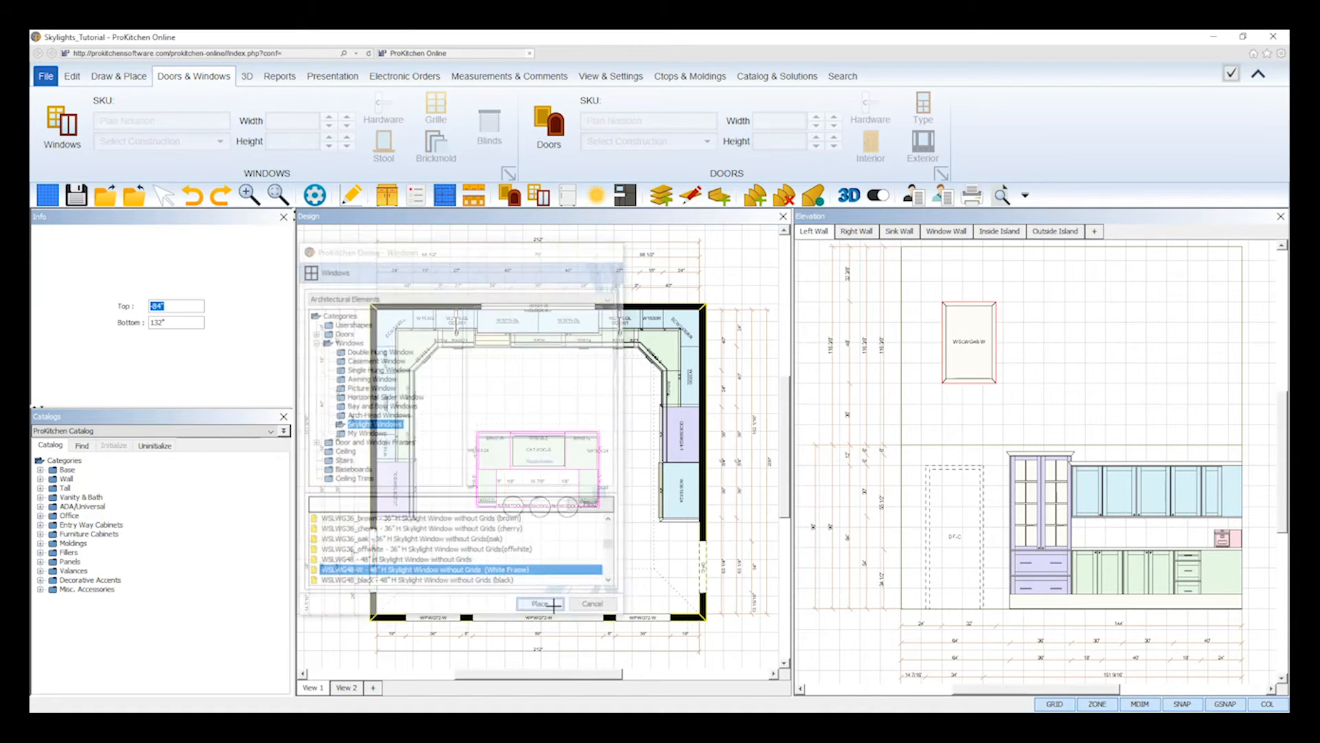
{"action": "left_click", "coordinate": [558, 609]}
{"action": "left_click", "coordinate": [1068, 345]}
{"action": "left_click_drag", "start_coordinate": [1068, 345], "coordinate": [1055, 355]}
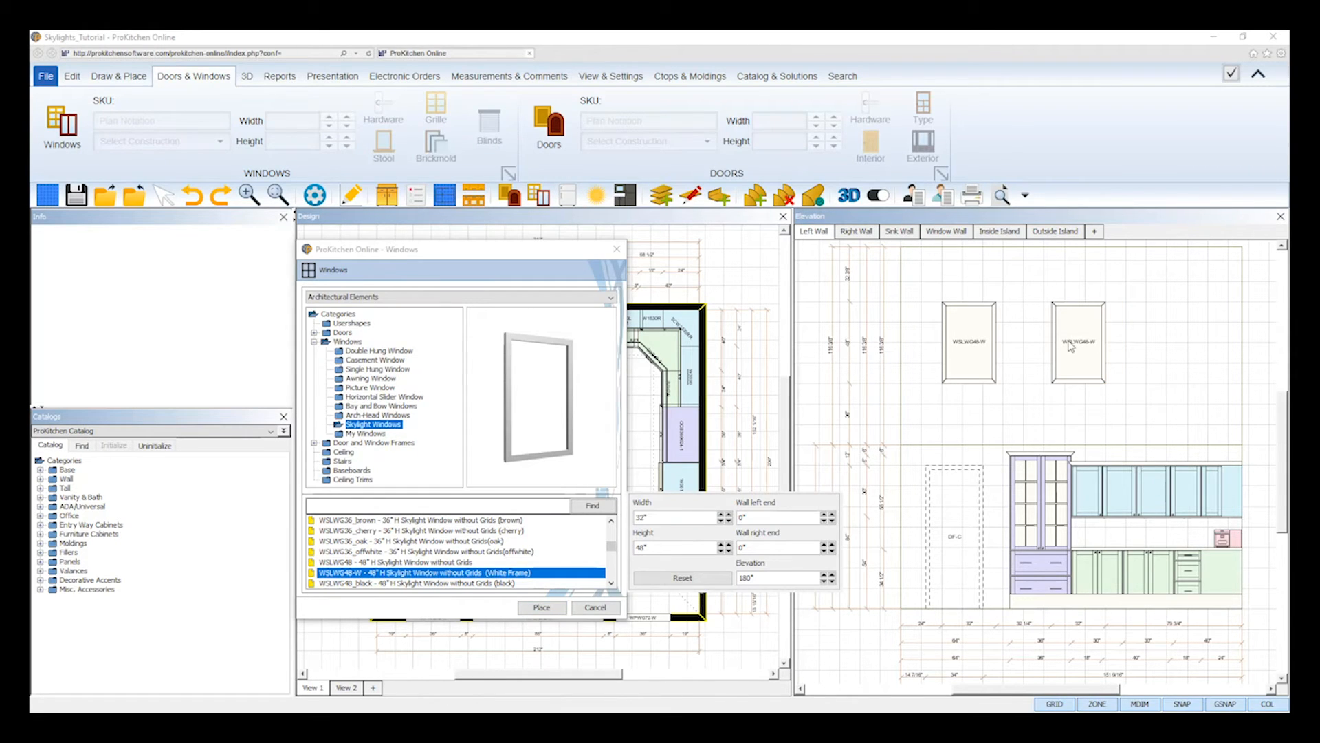
- Place a third WSLWG48-W skylight on the left wall, 24" from the wall's right end, and close the window catalog
{"action": "left_click_drag", "start_coordinate": [752, 548], "coordinate": [734, 550]}
{"action": "type", "text": "24"}
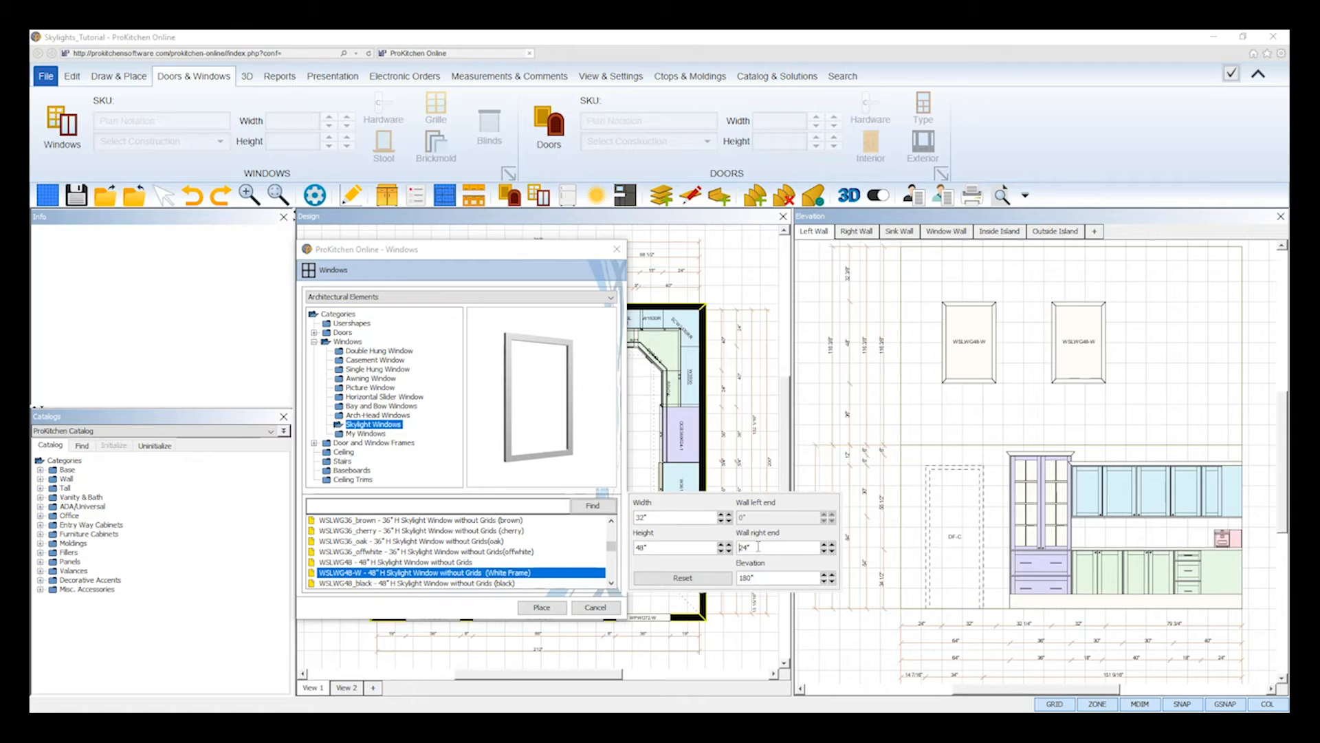
{"action": "left_click", "coordinate": [543, 607]}
{"action": "left_click", "coordinate": [1178, 353]}
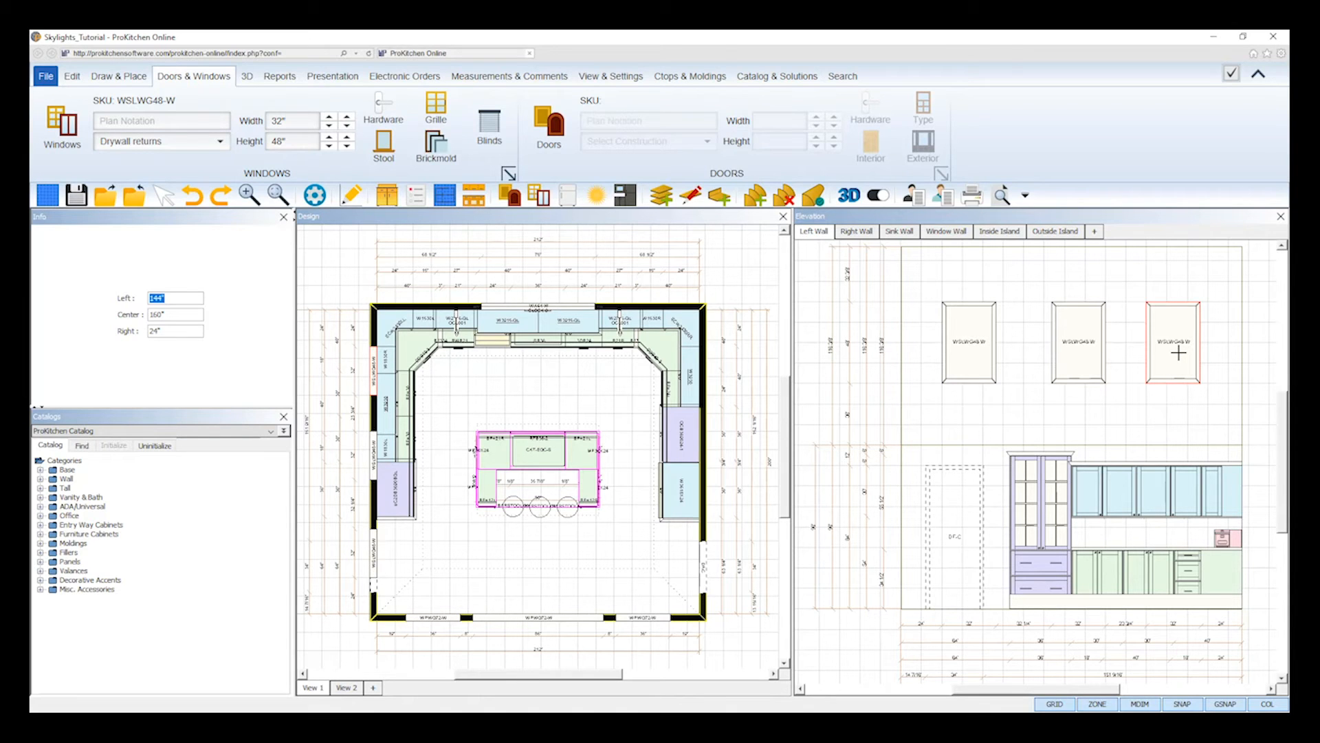
{"action": "left_click", "coordinate": [1178, 353]}
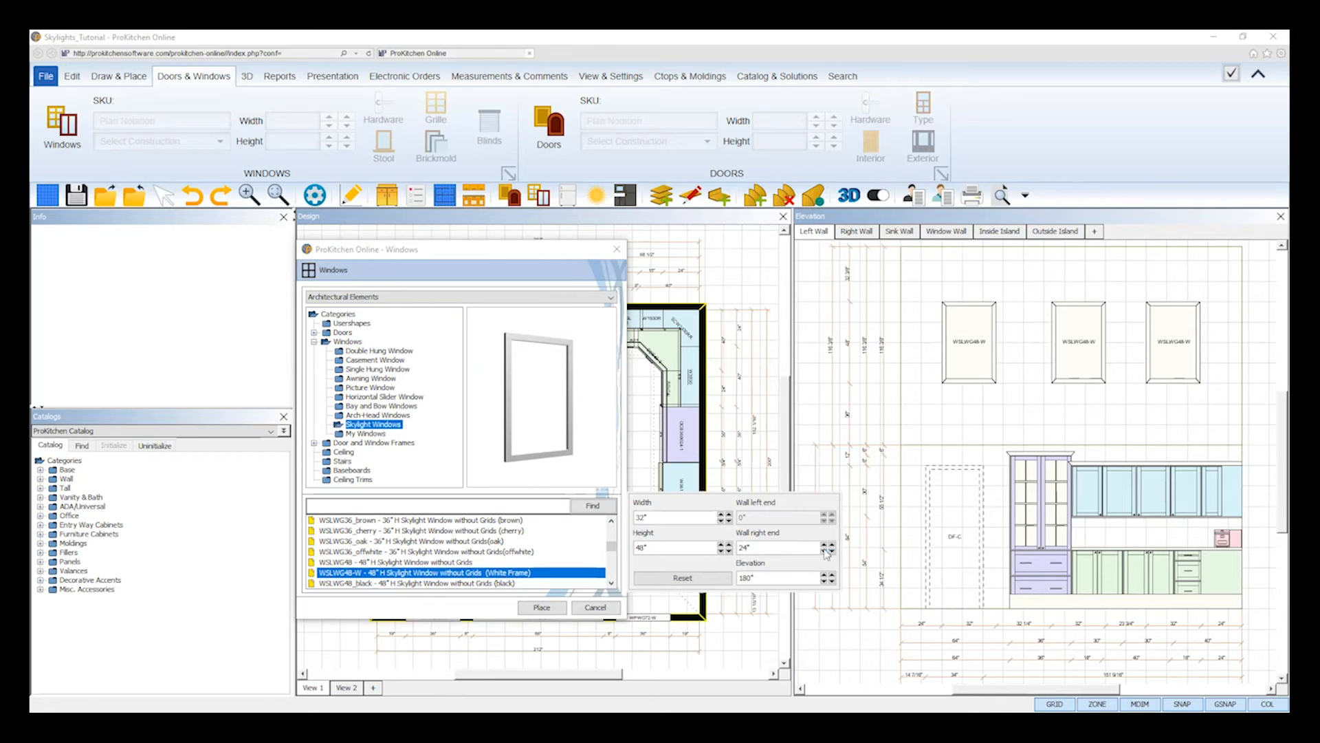
{"action": "left_click", "coordinate": [595, 608]}
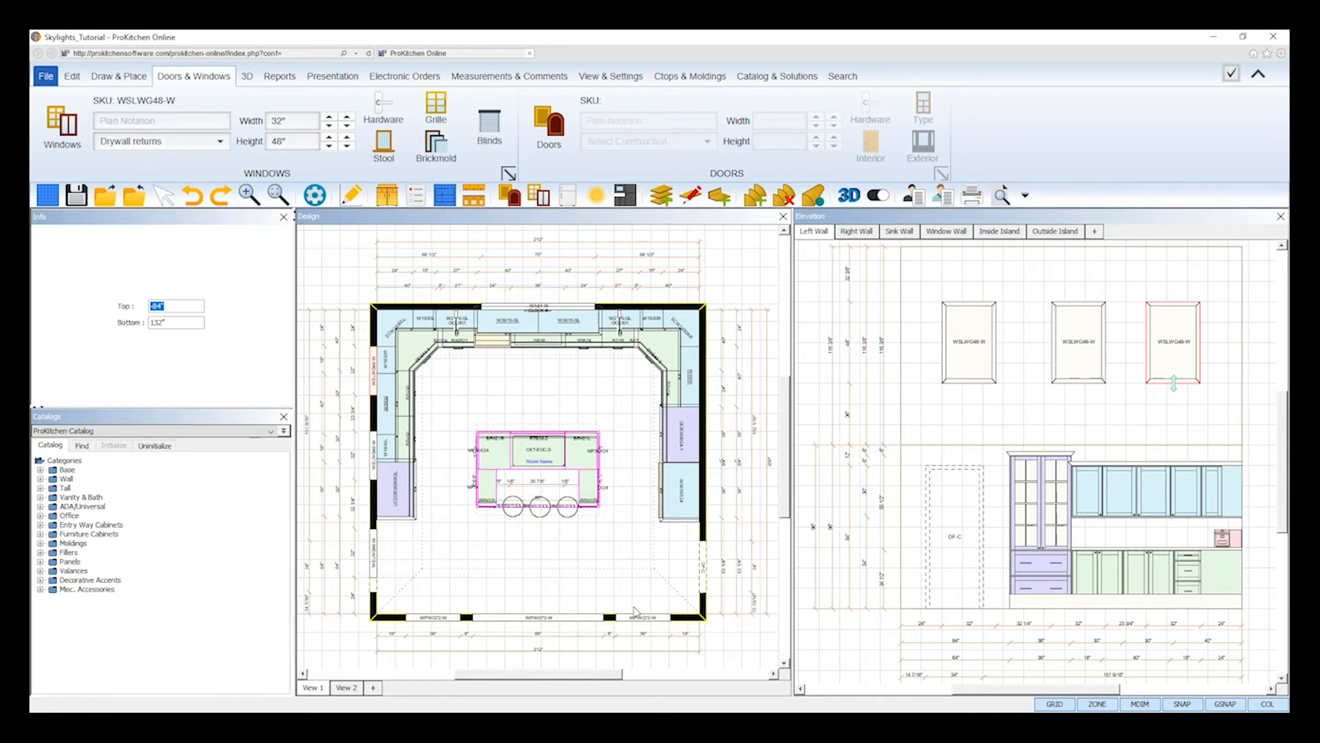
- Center the middle skylight between the two outer skylights in the Left Wall elevation
{"action": "left_click", "coordinate": [976, 352]}
{"action": "left_click", "coordinate": [1078, 363]}
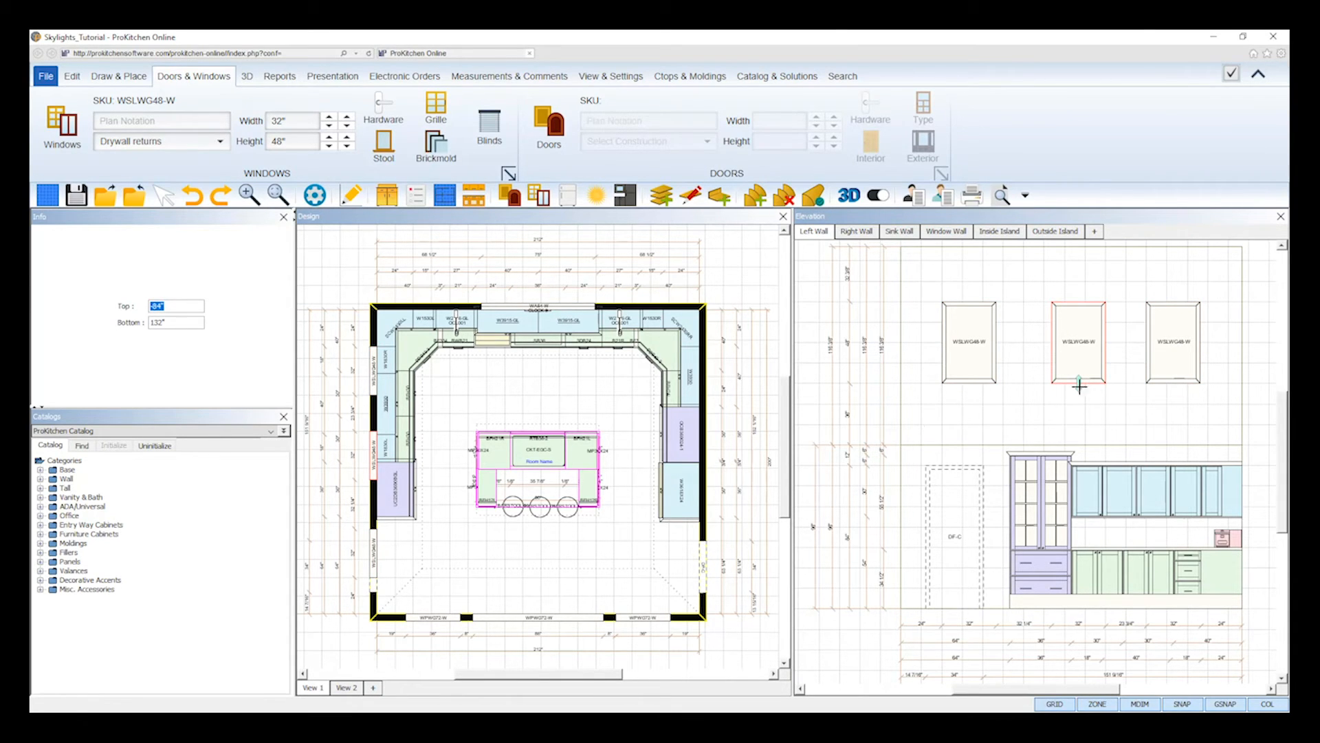
{"action": "right_click", "coordinate": [1072, 351]}
{"action": "mouse_move", "coordinate": [1116, 372]}
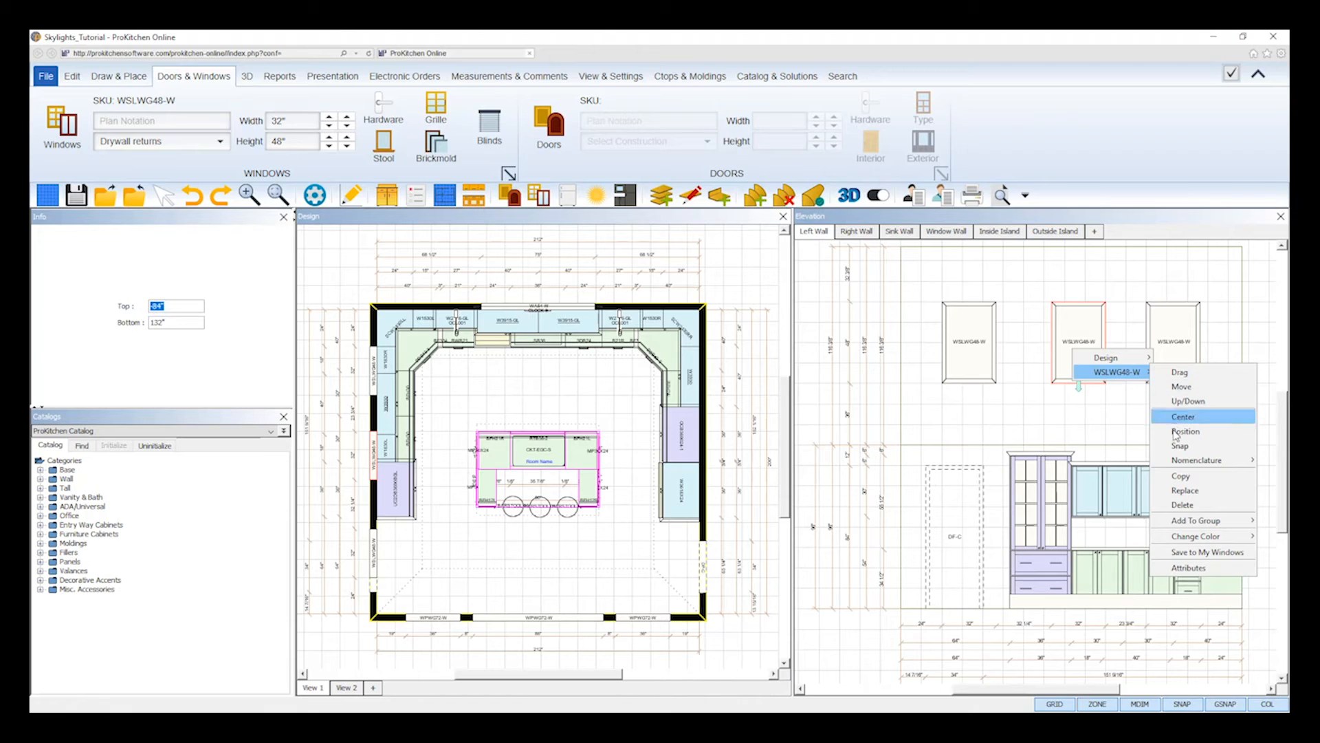
{"action": "left_click", "coordinate": [1208, 418]}
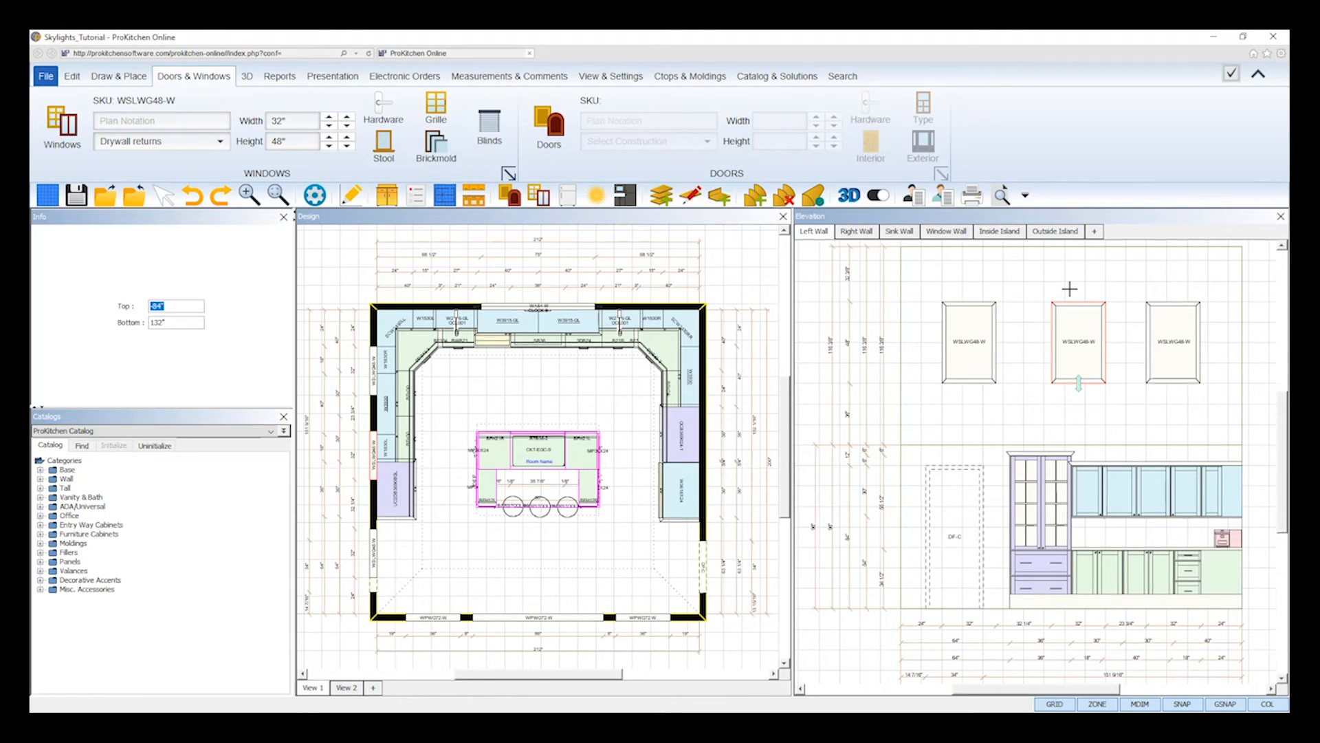
{"action": "left_click_drag", "start_coordinate": [1069, 289], "coordinate": [1061, 289]}
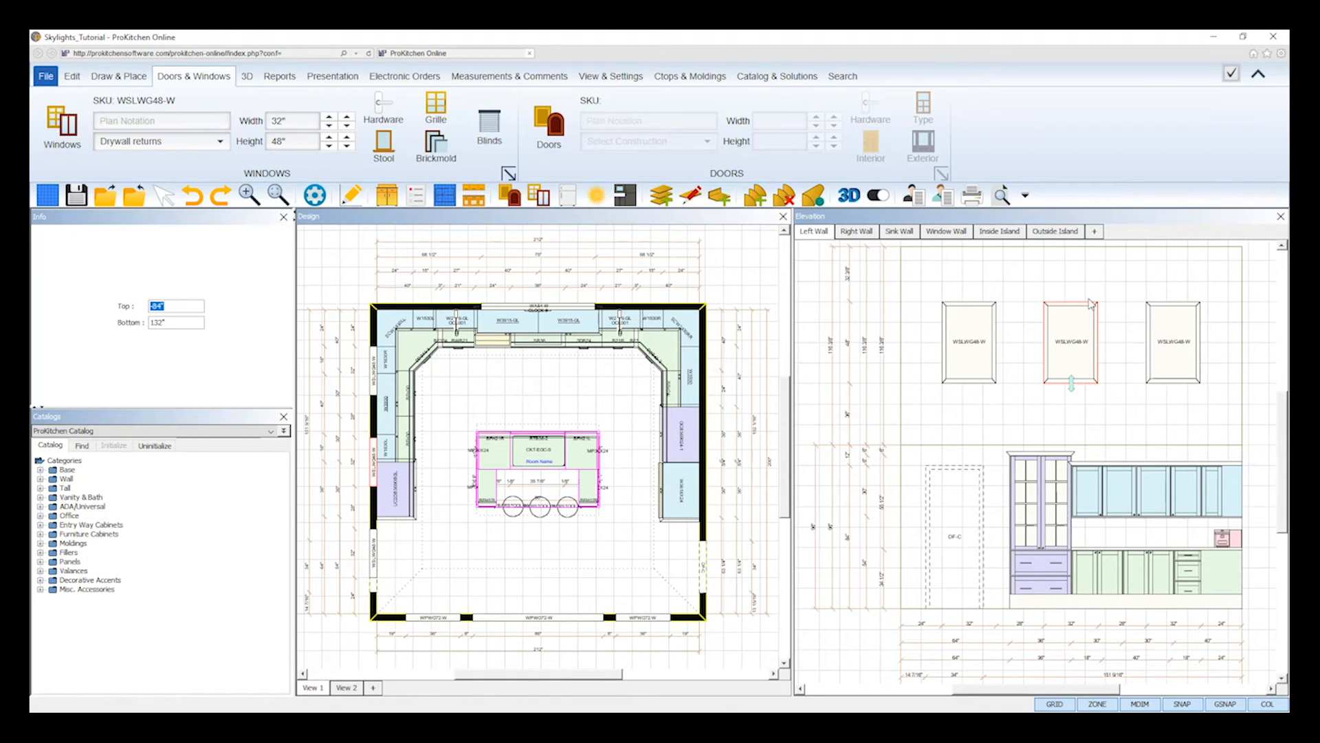
{"action": "left_click", "coordinate": [817, 304]}
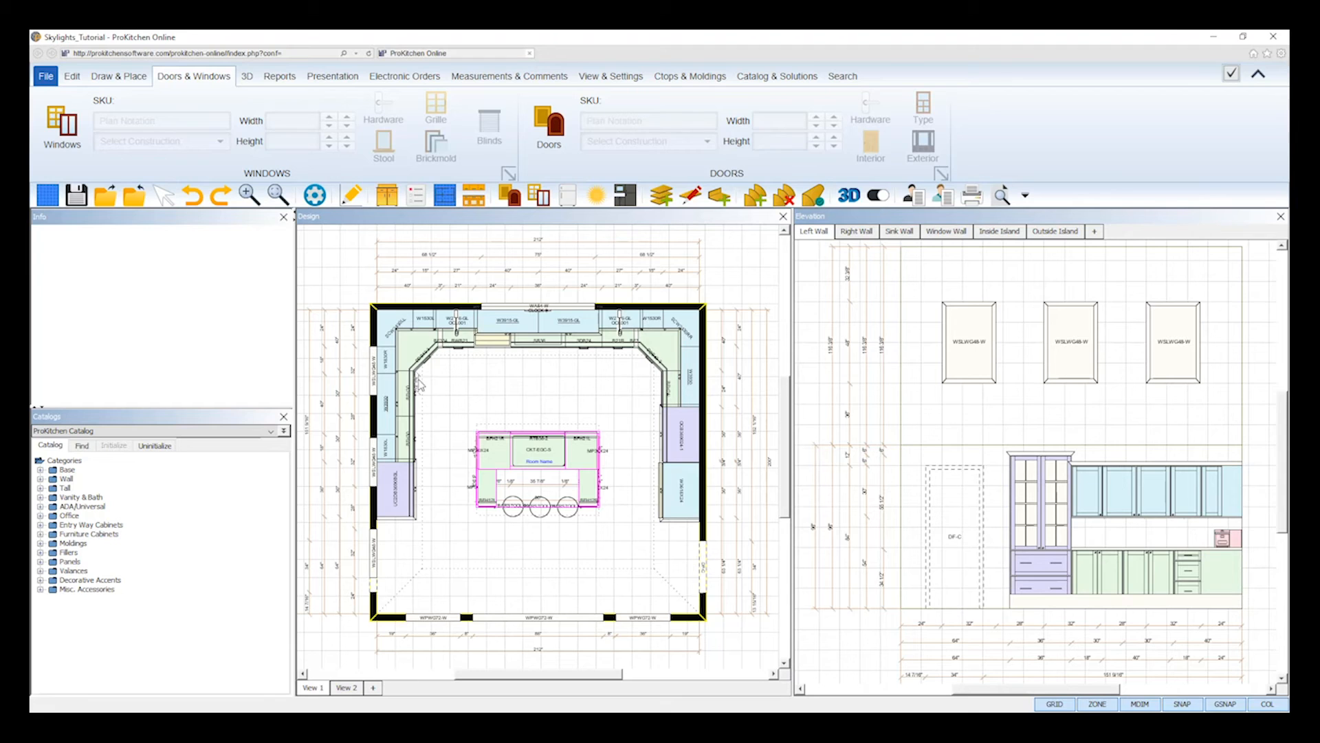
- Copy the left wall's skylight nearest the sink wall onto the facing stretch of the right wall in the plan
{"action": "right_click", "coordinate": [373, 380]}
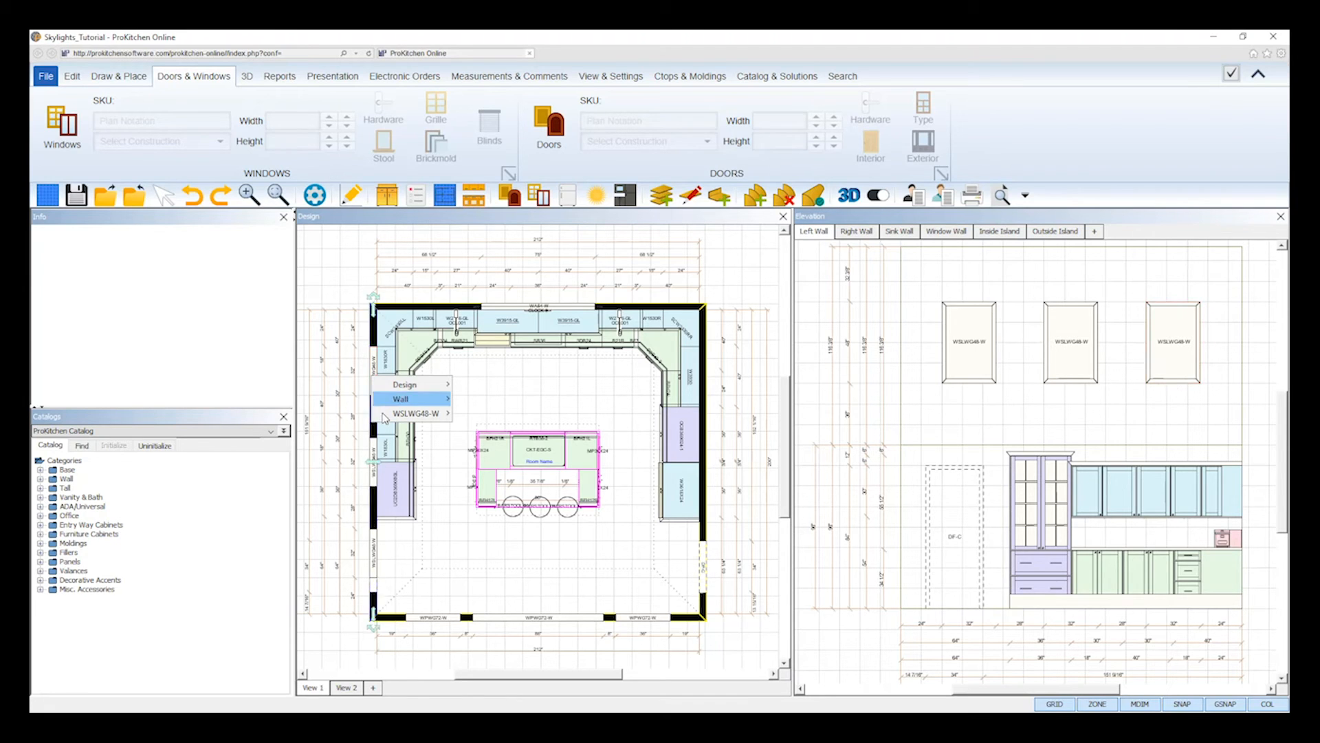
{"action": "mouse_move", "coordinate": [385, 416]}
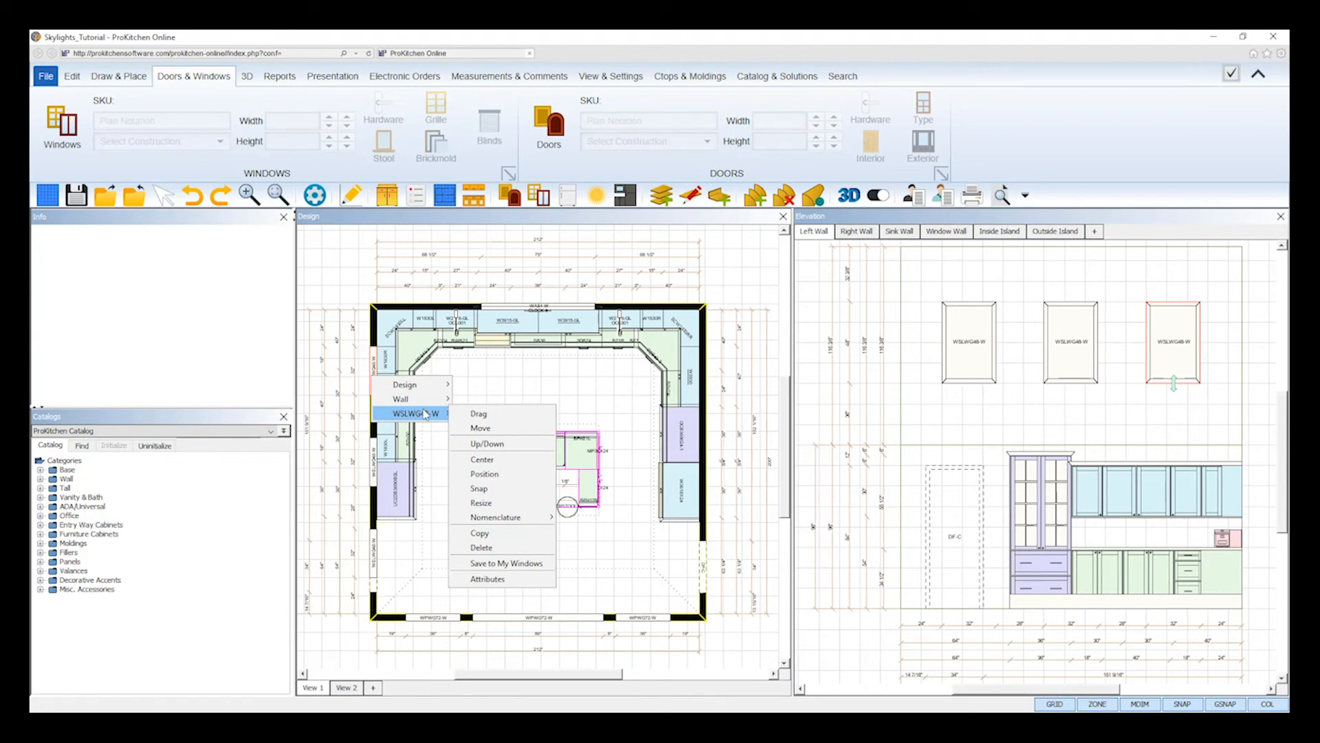
{"action": "left_click", "coordinate": [491, 535]}
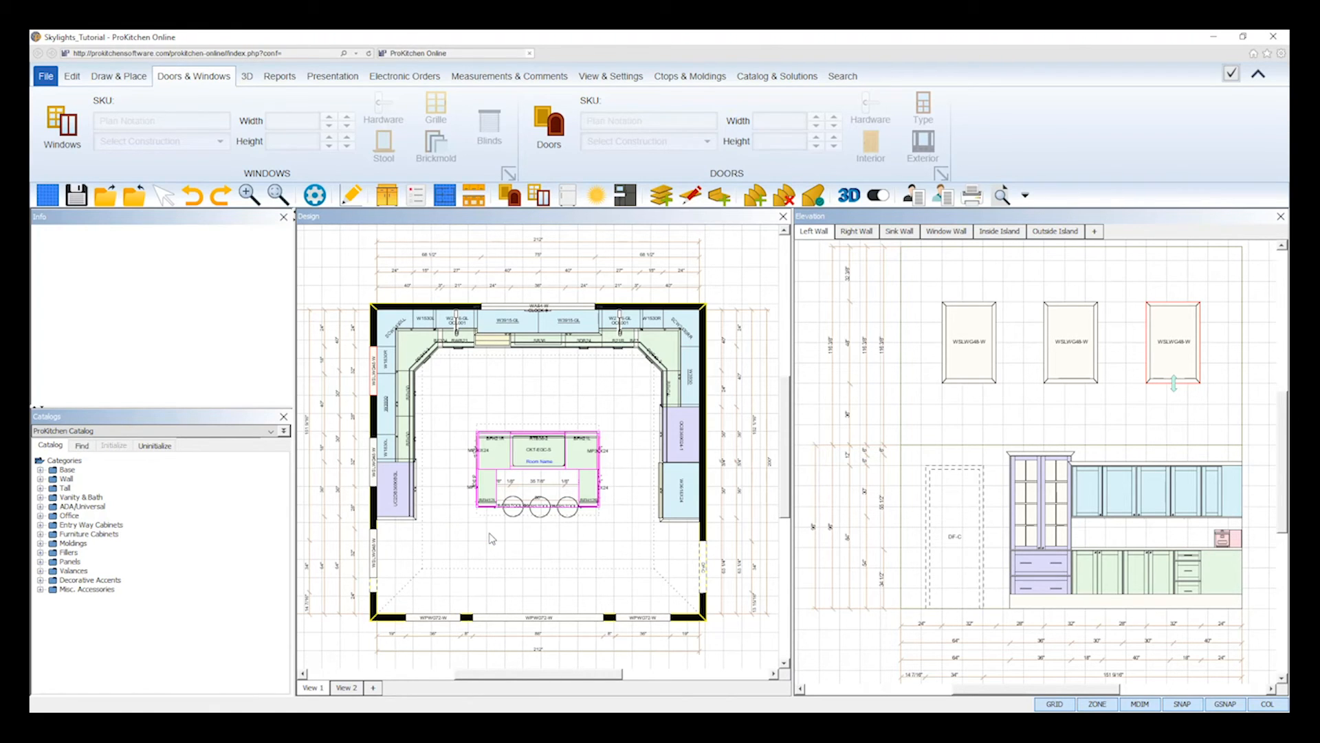
{"action": "left_click", "coordinate": [703, 370]}
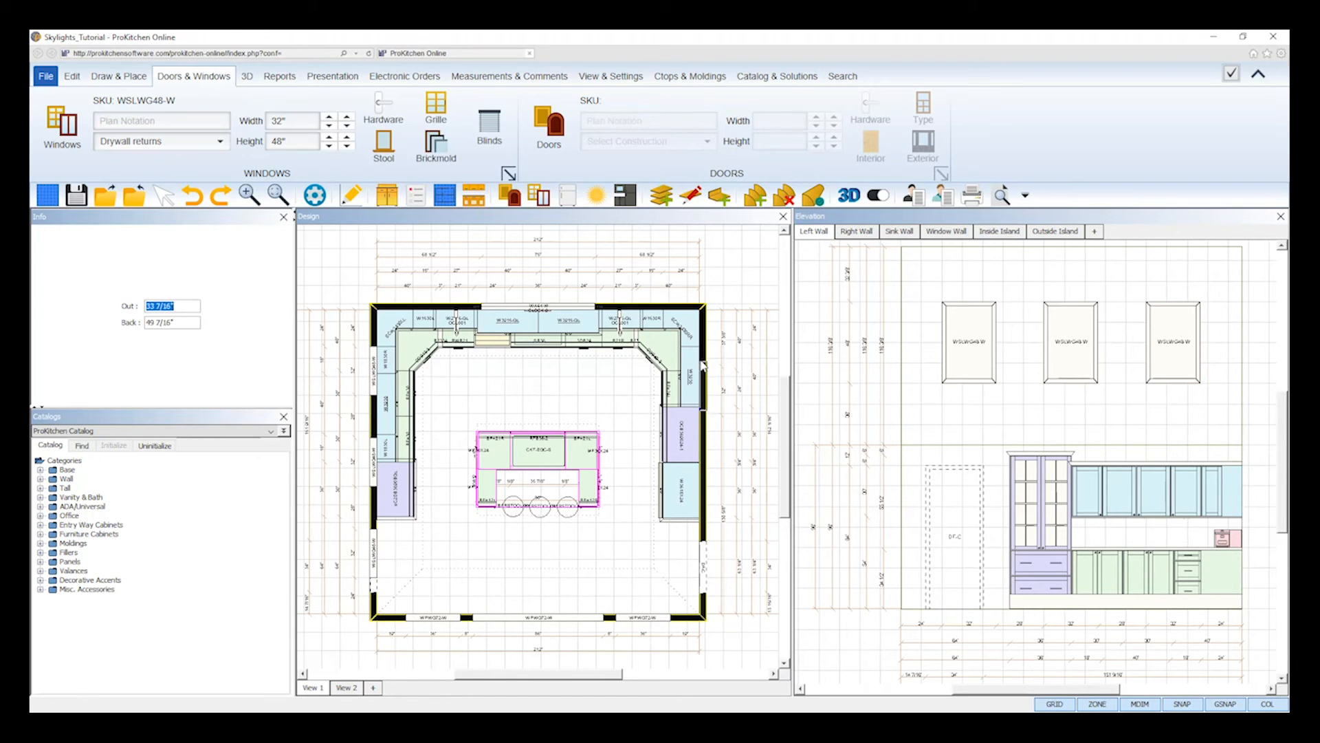
{"action": "left_click", "coordinate": [705, 350]}
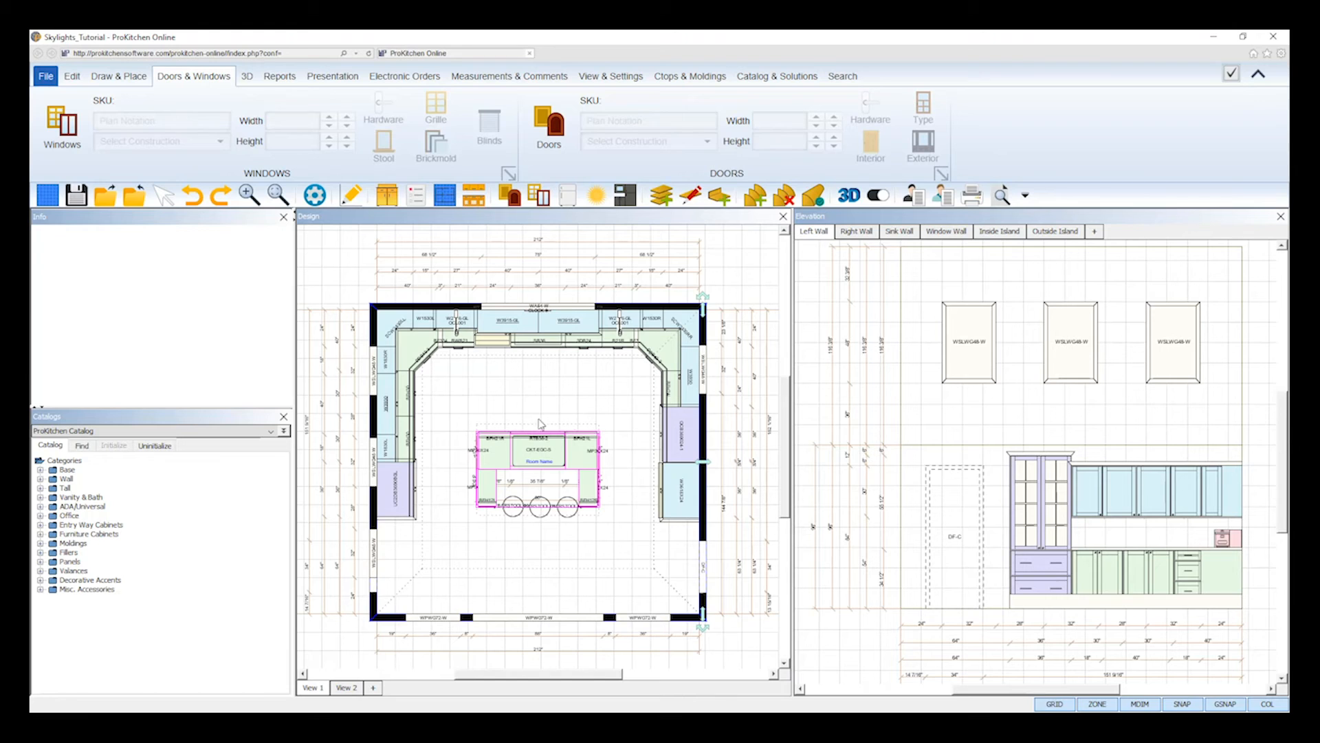
- Copy the left wall's middle skylight onto the facing stretch of the right wall in the plan
{"action": "right_click", "coordinate": [374, 469]}
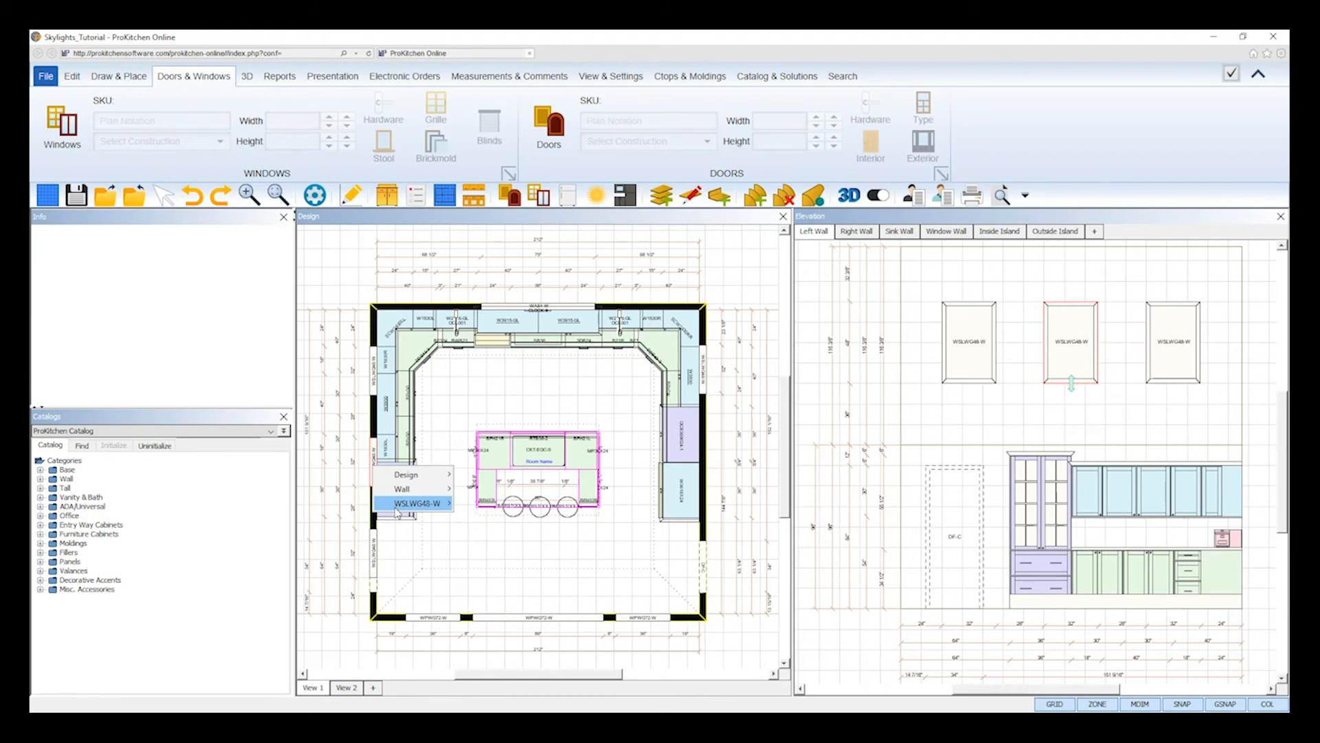
{"action": "mouse_move", "coordinate": [413, 502]}
{"action": "left_click", "coordinate": [509, 623]}
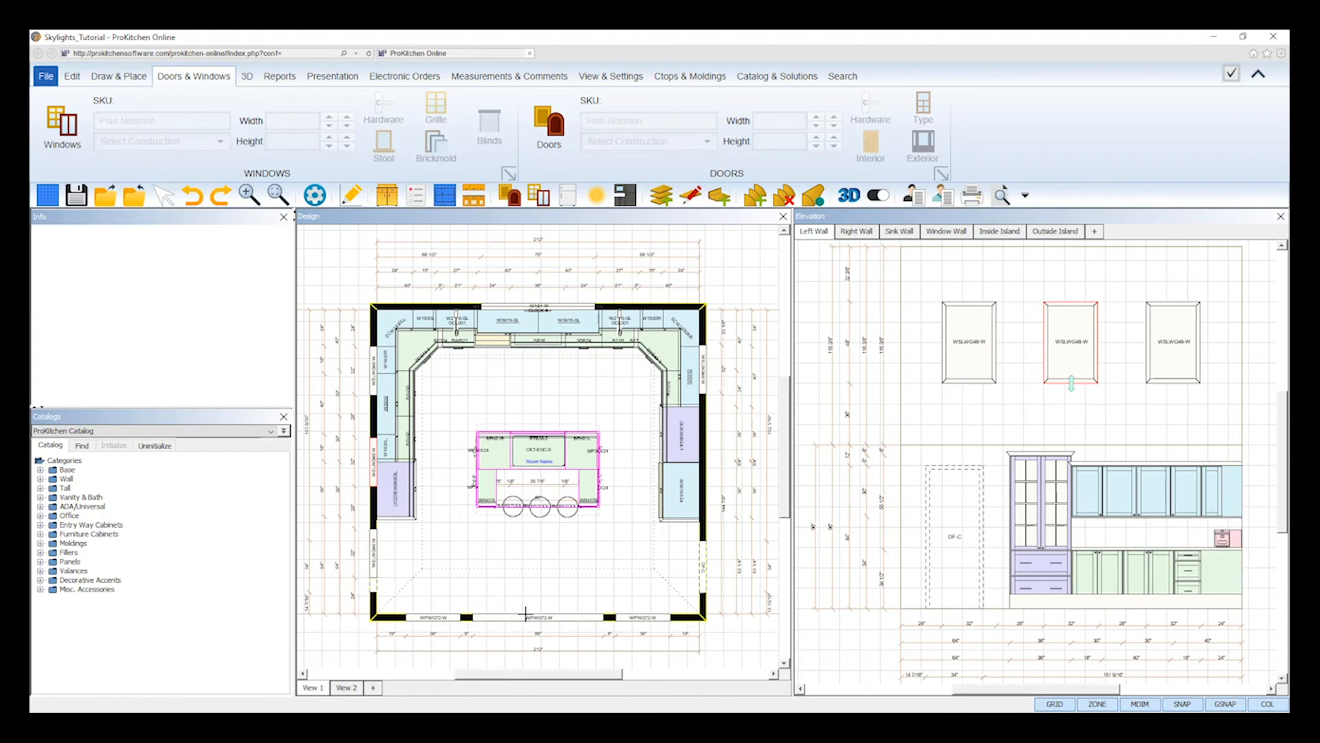
{"action": "left_click", "coordinate": [706, 462]}
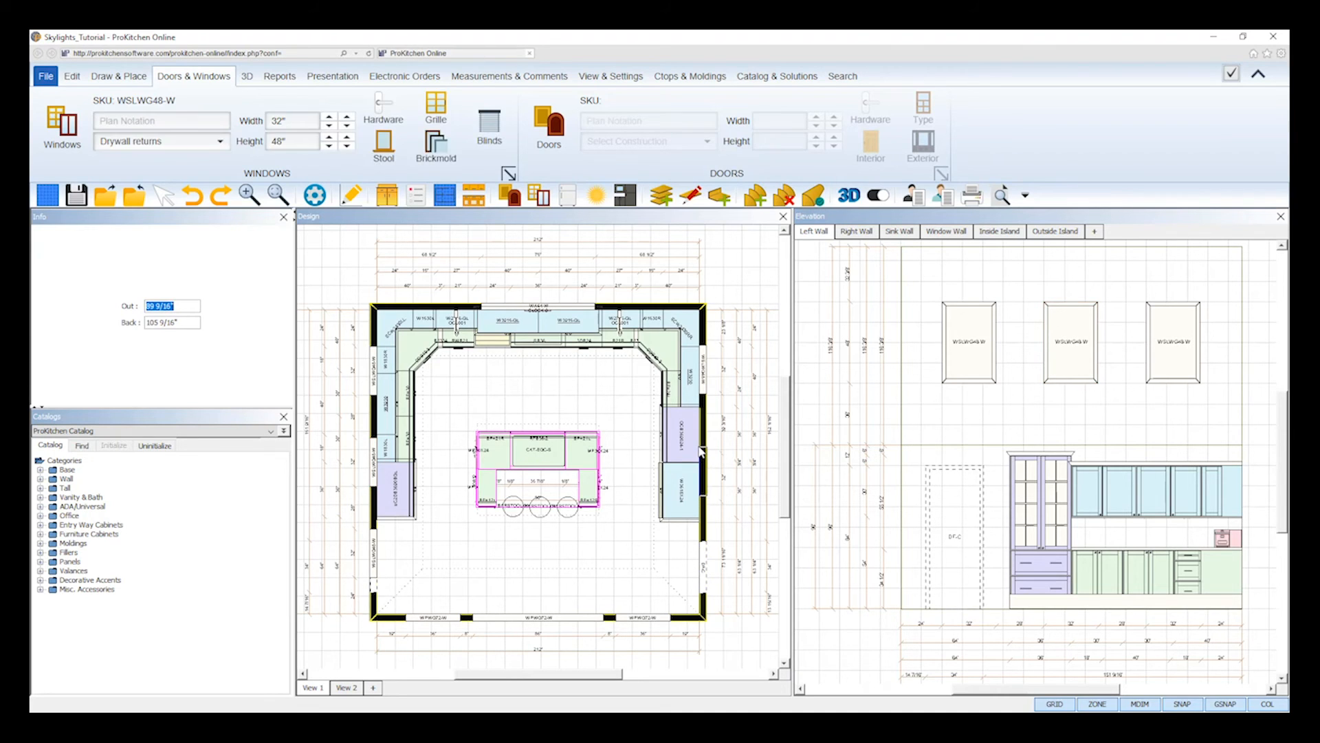
- Copy the left wall's skylight farthest from the sink wall onto the facing stretch of the right wall
{"action": "left_click", "coordinate": [379, 539]}
{"action": "right_click", "coordinate": [378, 539]}
{"action": "mouse_move", "coordinate": [413, 574]}
{"action": "left_click", "coordinate": [483, 528]}
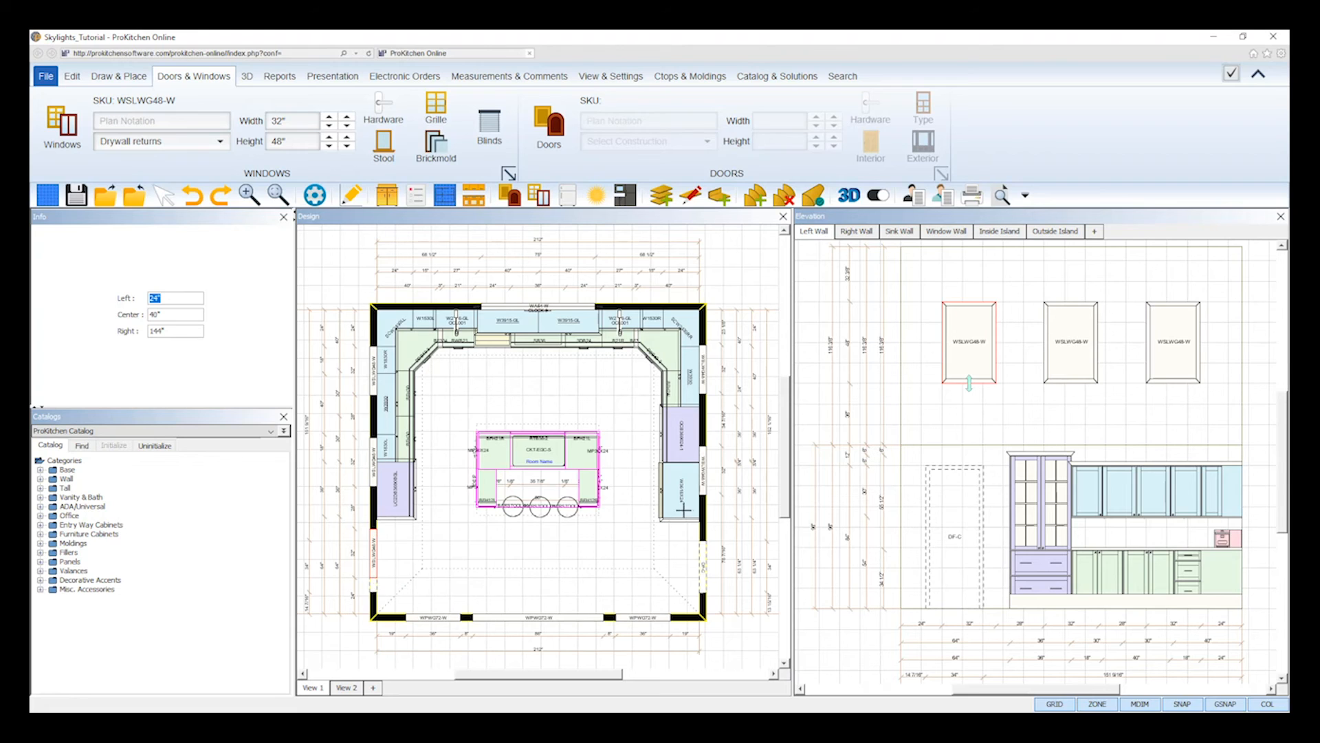
{"action": "left_click", "coordinate": [704, 531]}
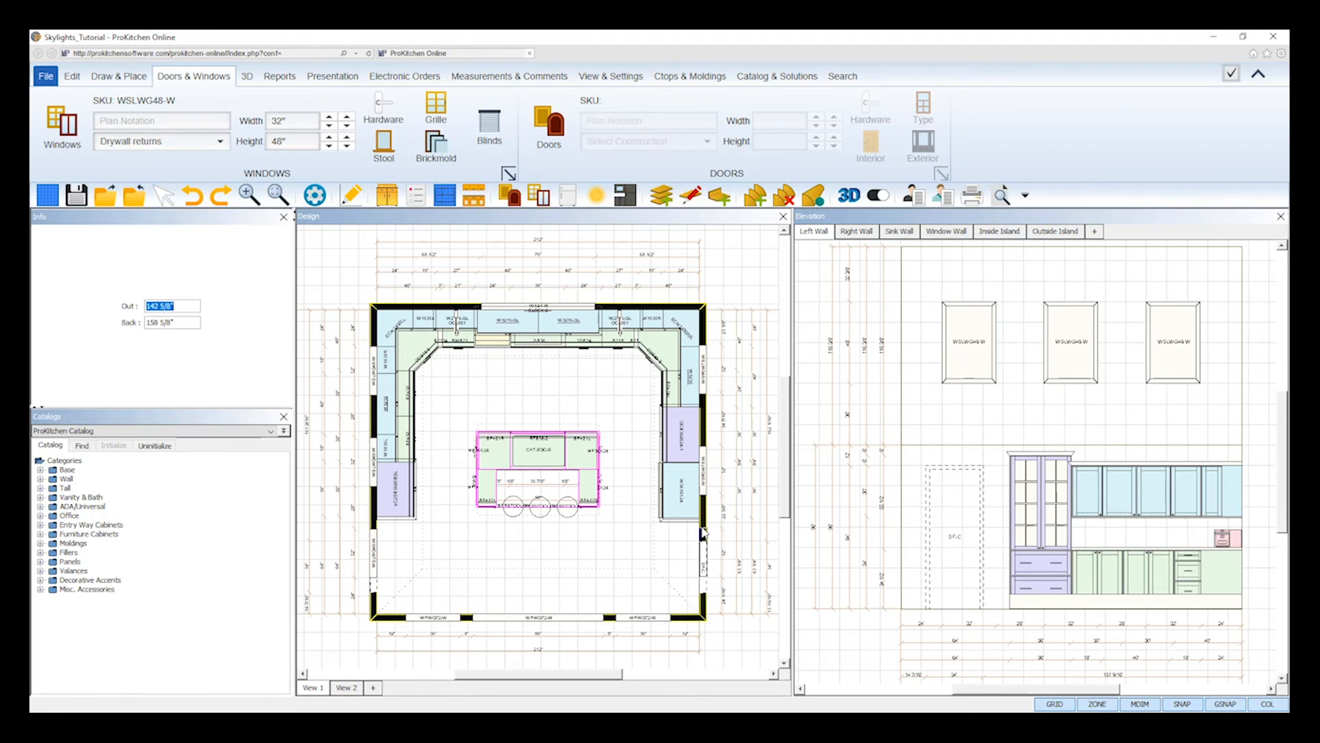
- Center the right wall's skylight nearest the sink wall on its facing left-wall skylight, 24" from the wall's left end
{"action": "left_click", "coordinate": [704, 375]}
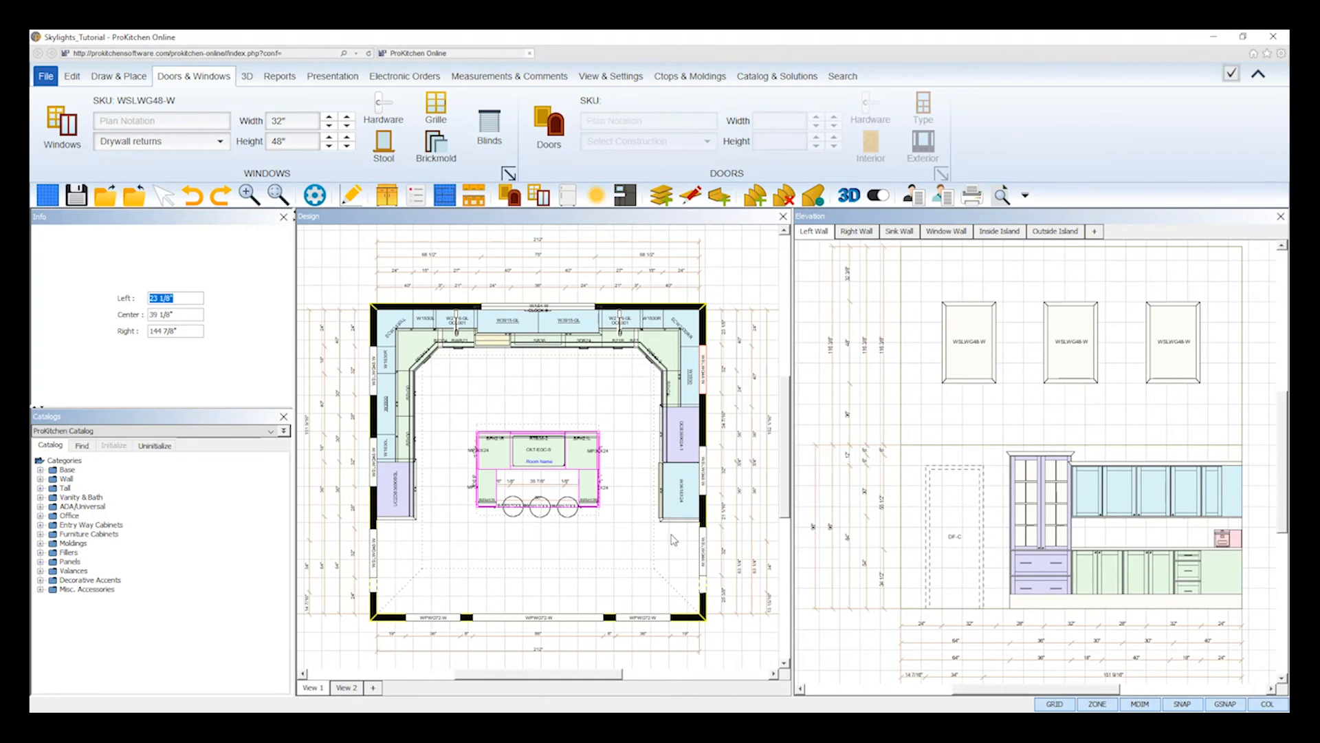
{"action": "right_click", "coordinate": [704, 380]}
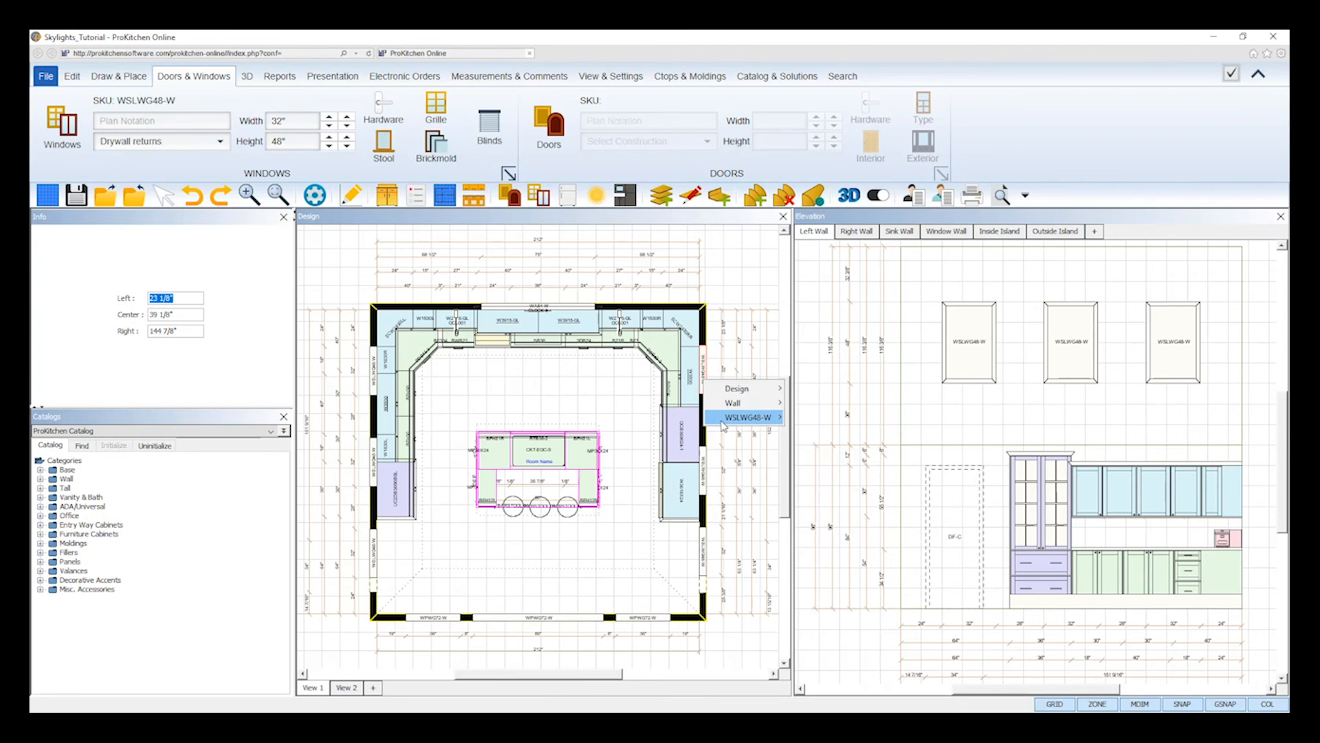
{"action": "mouse_move", "coordinate": [765, 424]}
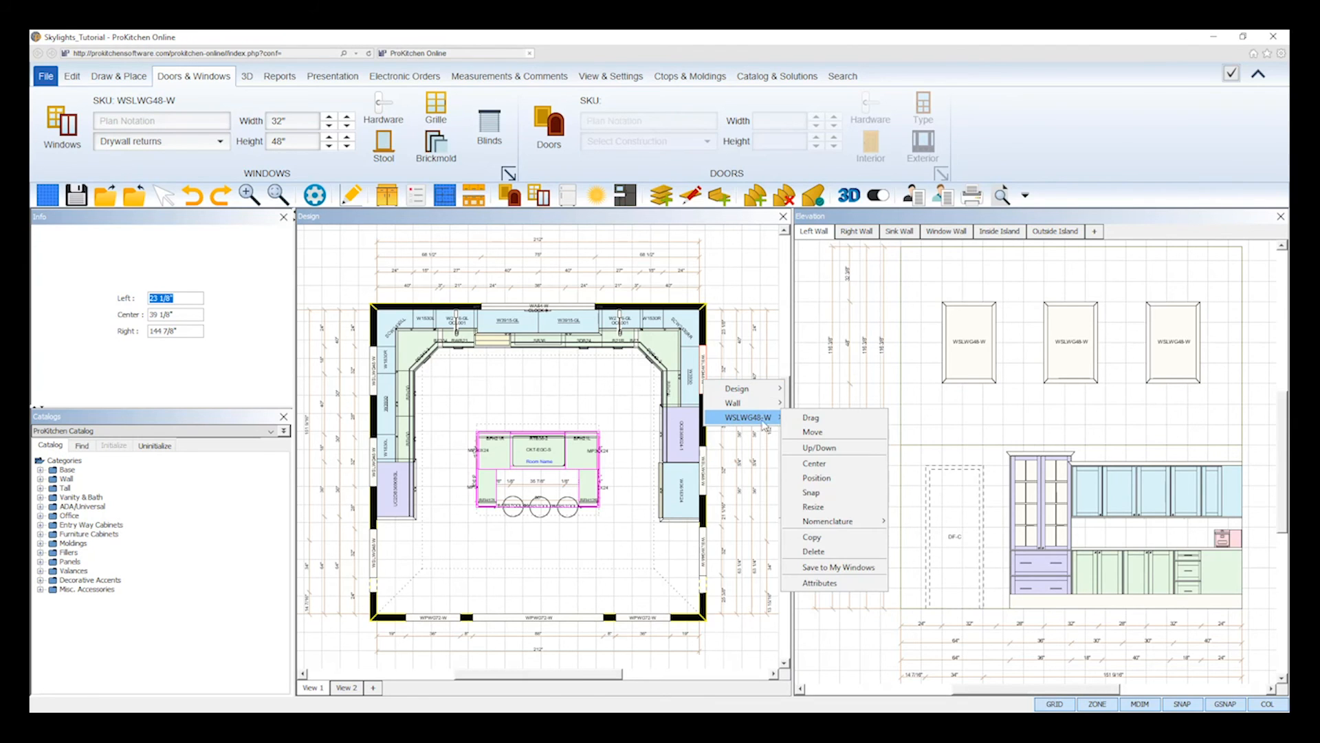
{"action": "left_click", "coordinate": [818, 464]}
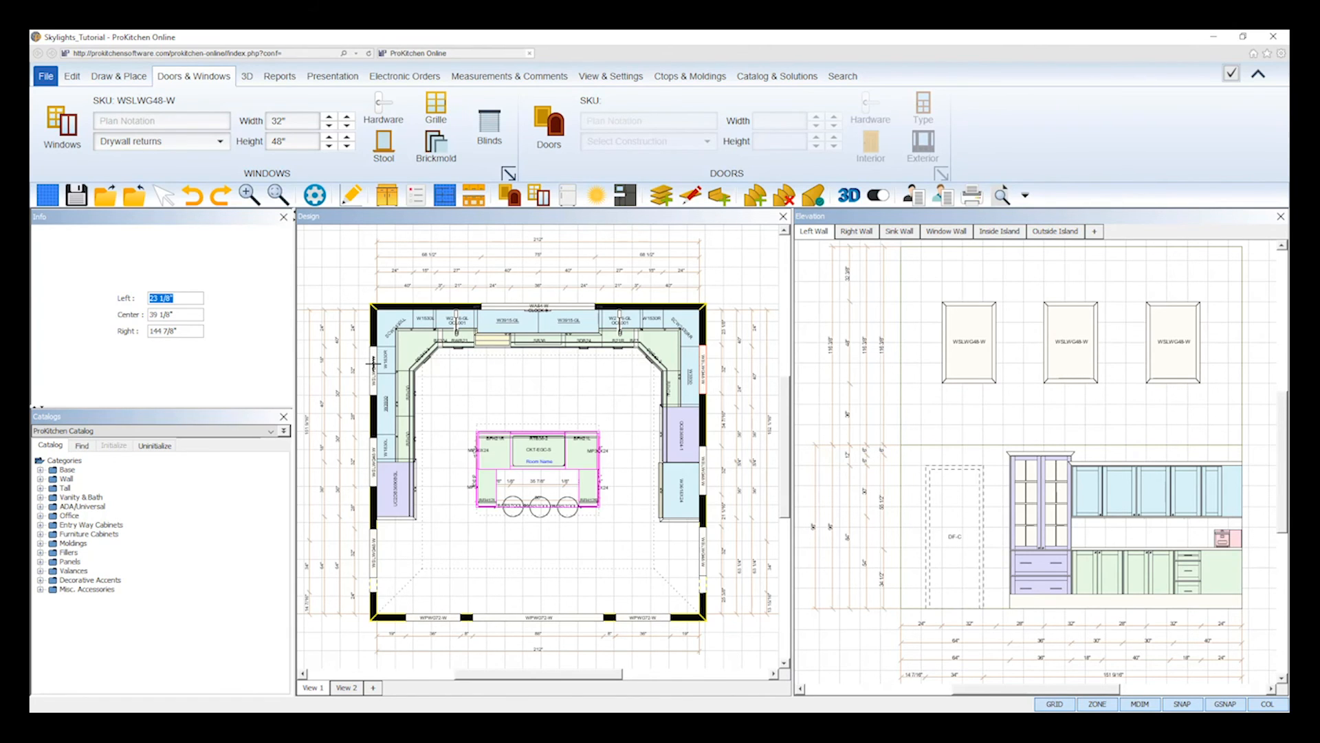
{"action": "type", "text": "24"}
{"action": "key", "text": "Return"}
- Center the right wall's middle skylight and the one farthest from the sink wall on their facing left-wall skylights
{"action": "right_click", "coordinate": [708, 476]}
{"action": "mouse_move", "coordinate": [756, 507]}
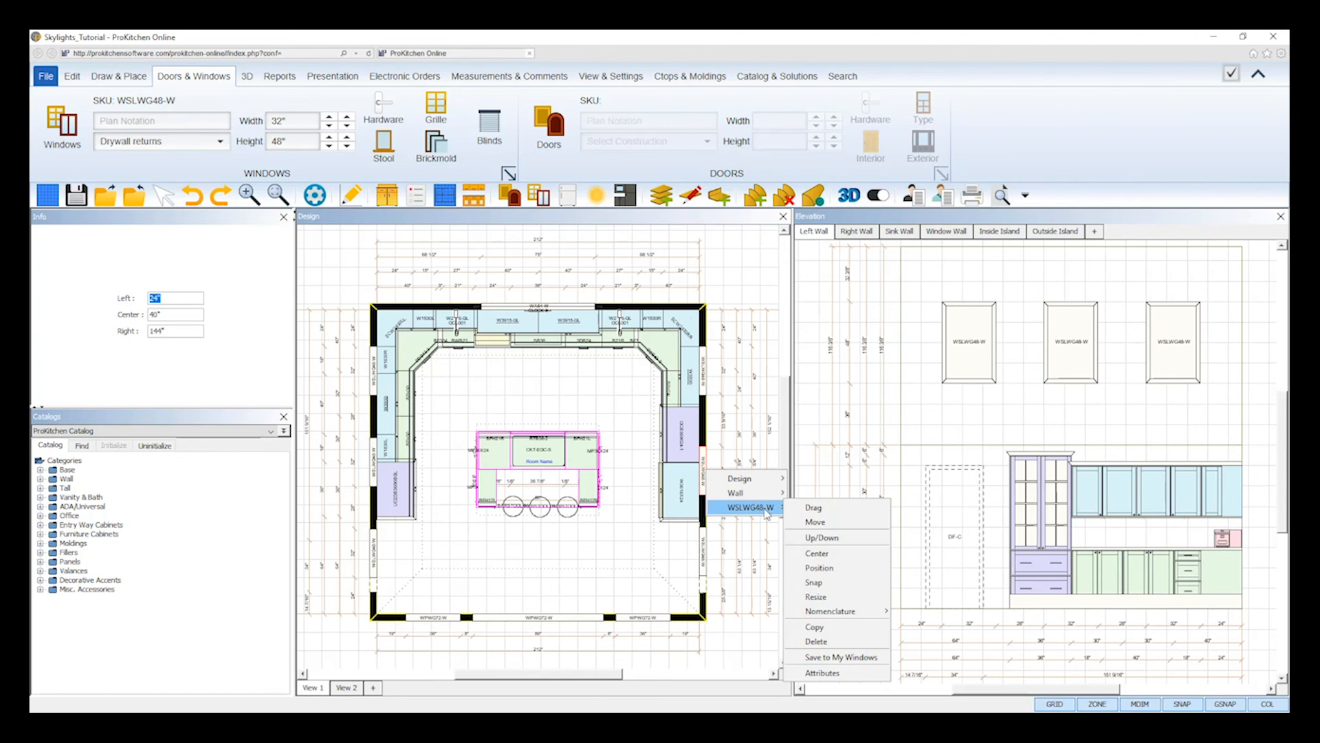
{"action": "left_click", "coordinate": [838, 559]}
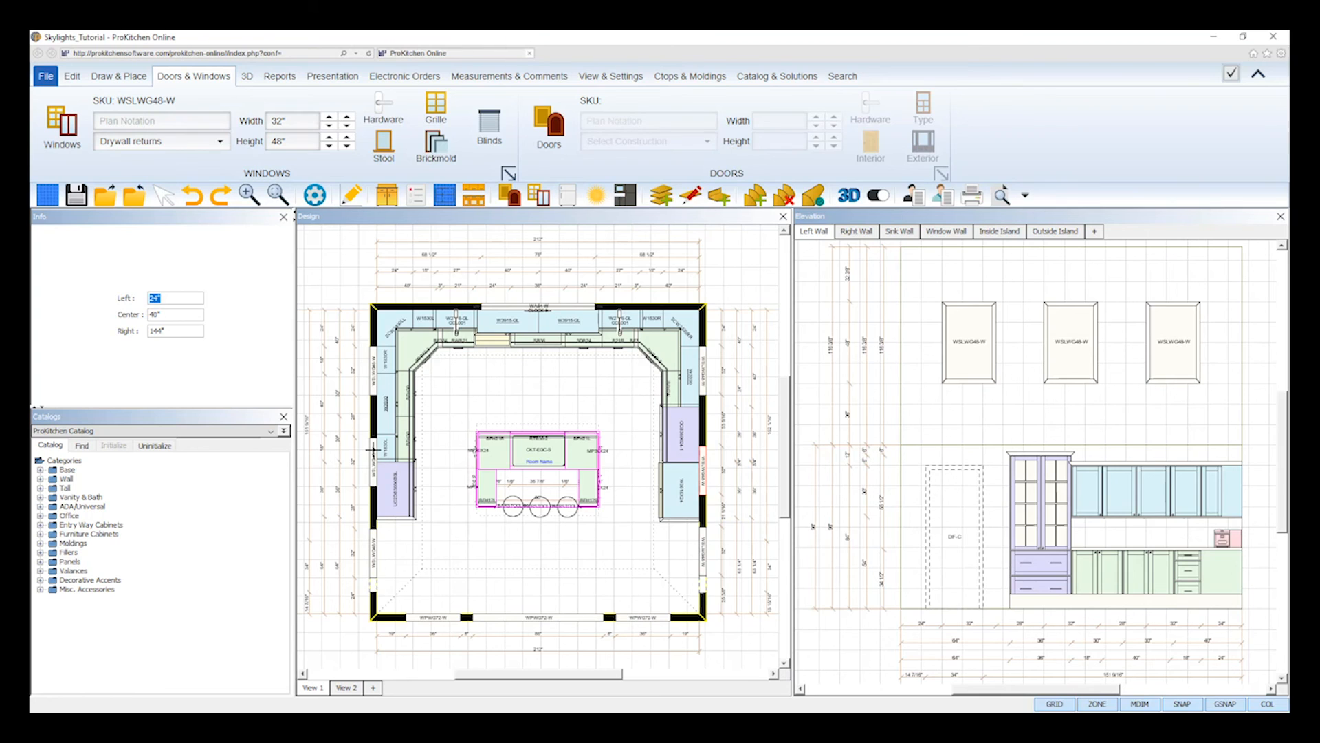
{"action": "left_click", "coordinate": [705, 541]}
{"action": "right_click", "coordinate": [704, 541]}
{"action": "mouse_move", "coordinate": [741, 571]}
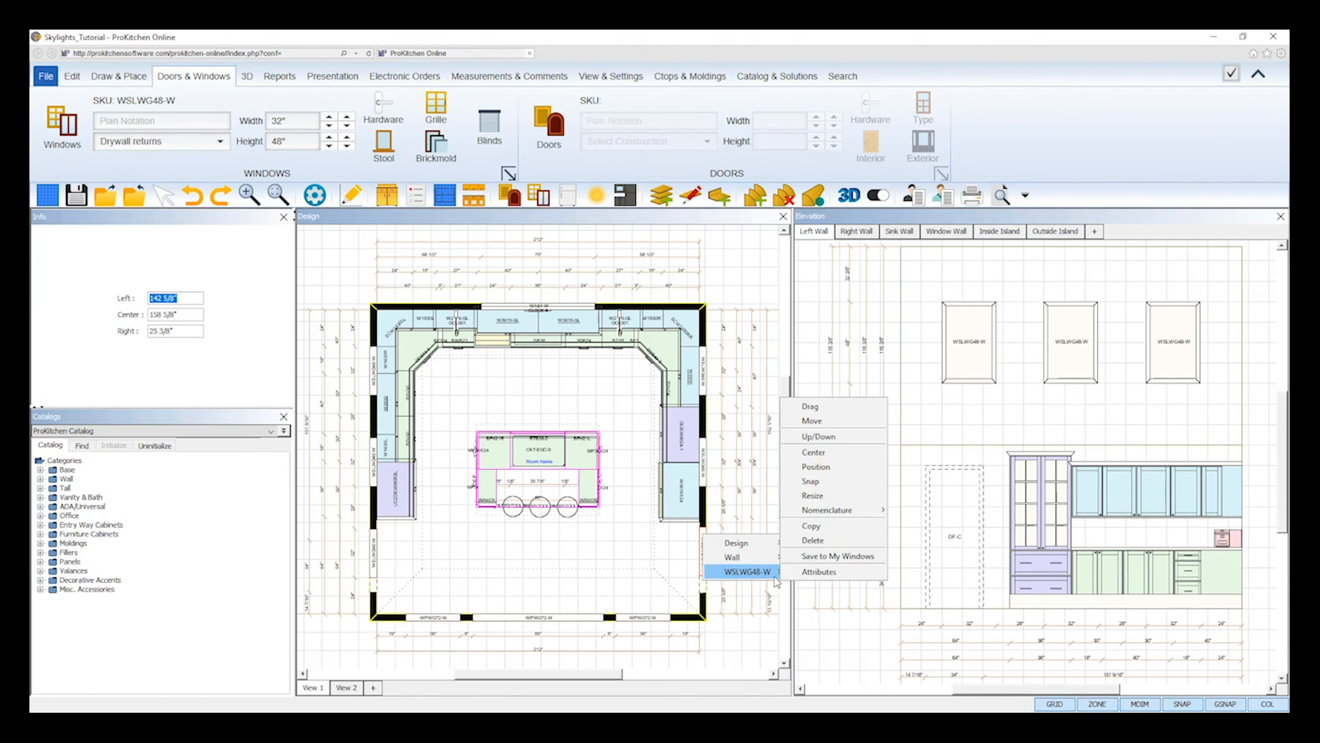
{"action": "left_click", "coordinate": [813, 452]}
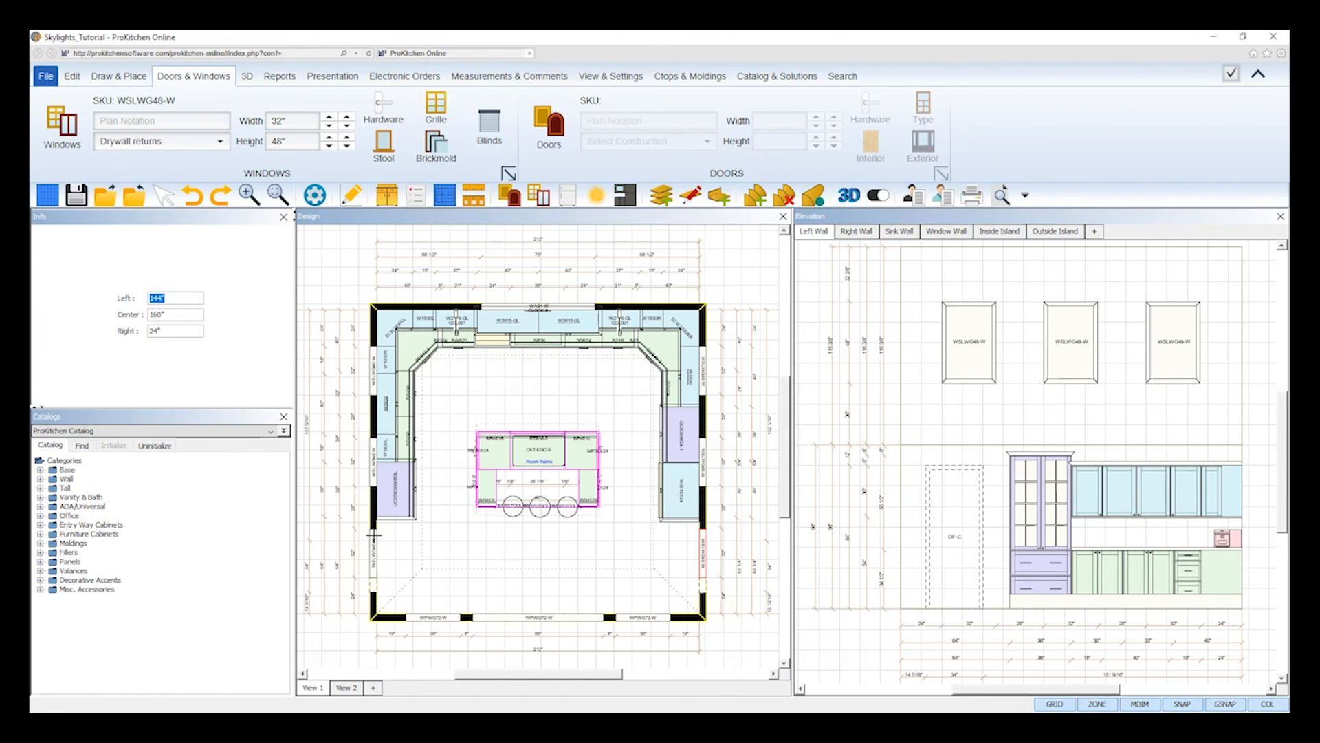
{"action": "left_click", "coordinate": [729, 291]}
- Render the kitchen in 3D, enlarge the view to full screen and examine the skylights on both ceiling slopes
{"action": "left_click", "coordinate": [850, 198]}
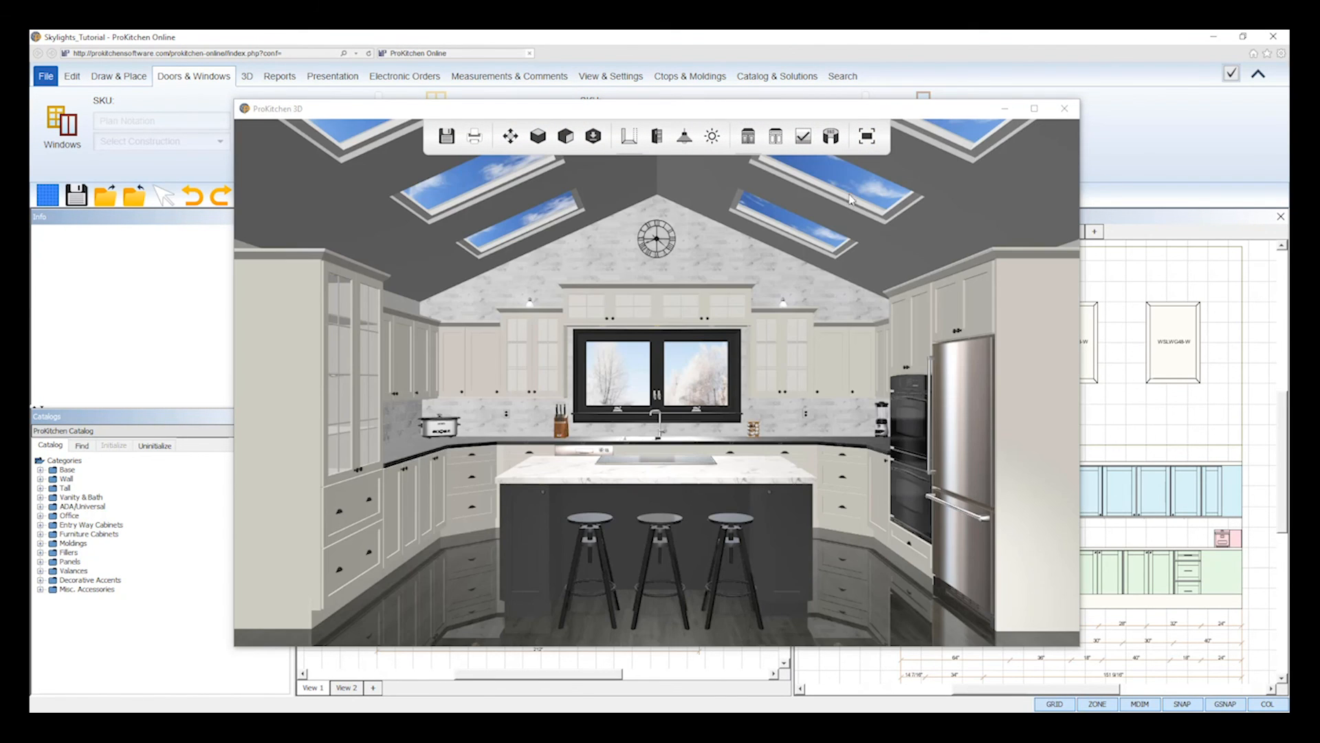
{"action": "left_click", "coordinate": [867, 136]}
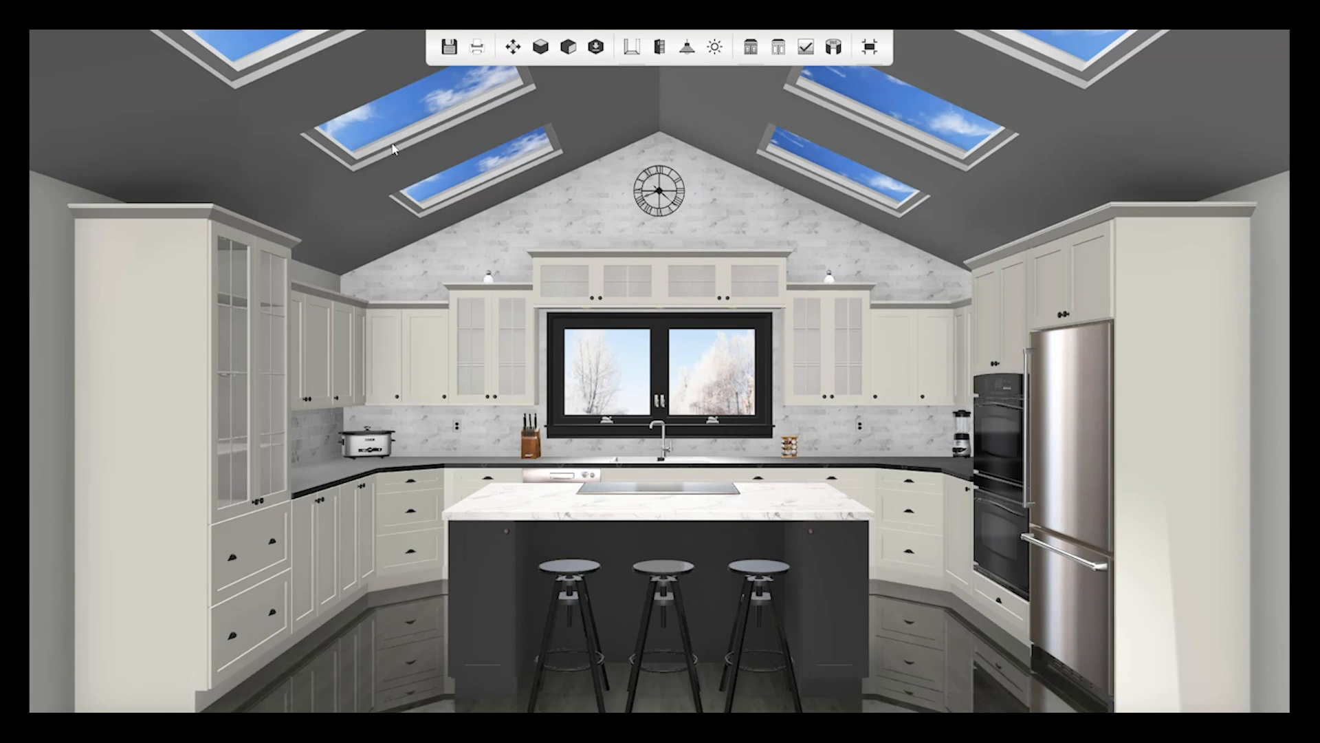
{"action": "left_click_drag", "start_coordinate": [603, 361], "coordinate": [627, 396]}
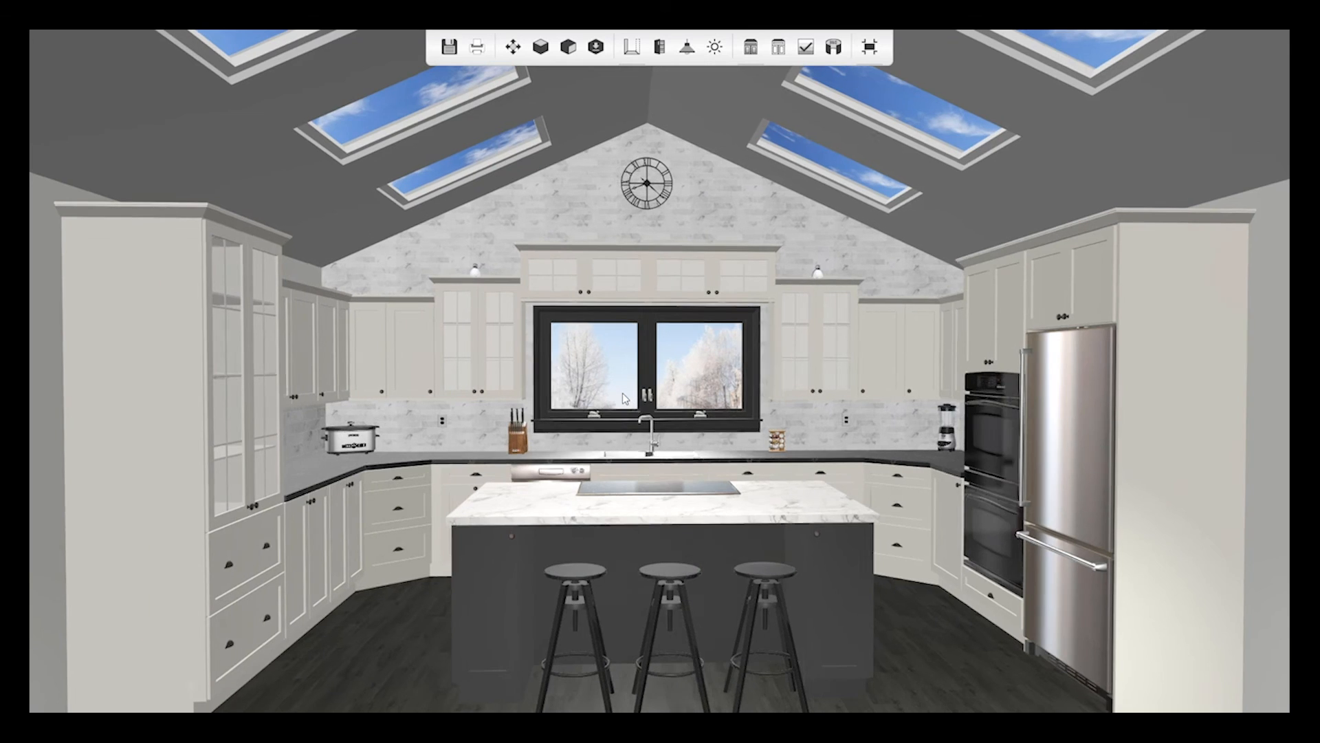